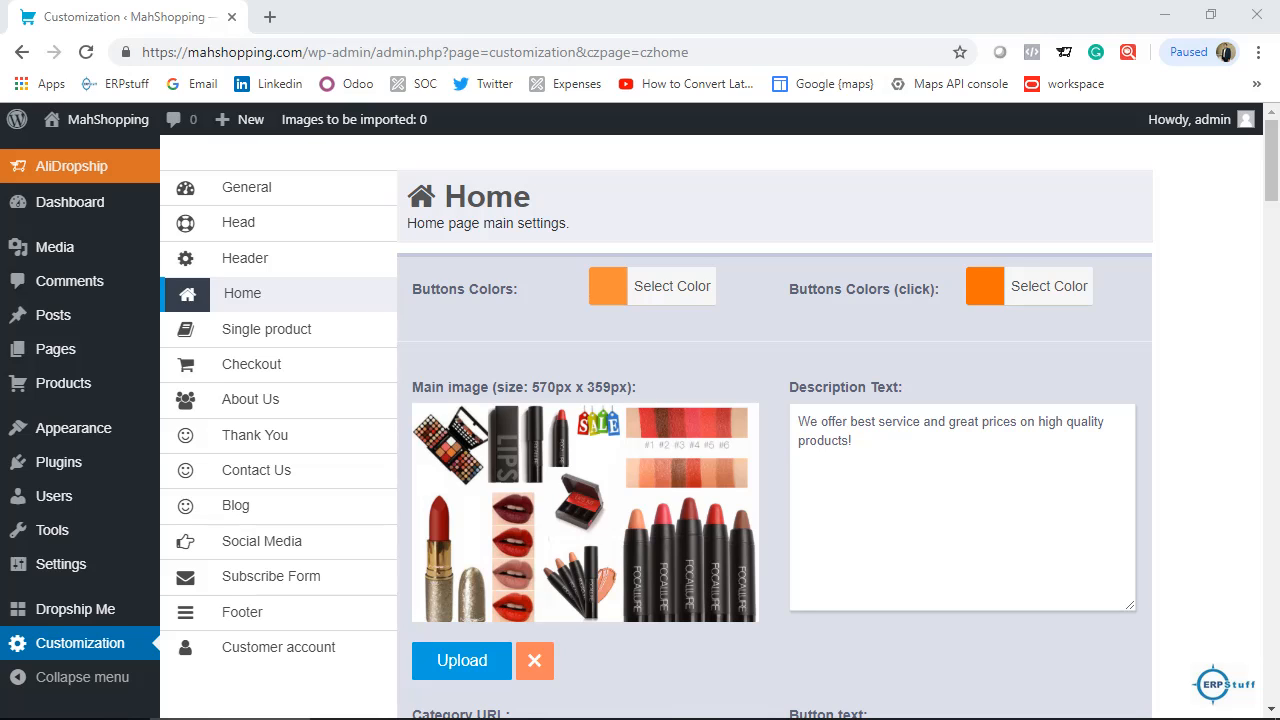
- Open the media library to choose a new bottom right image for the home page
scroll(774, 425, "down", 4)
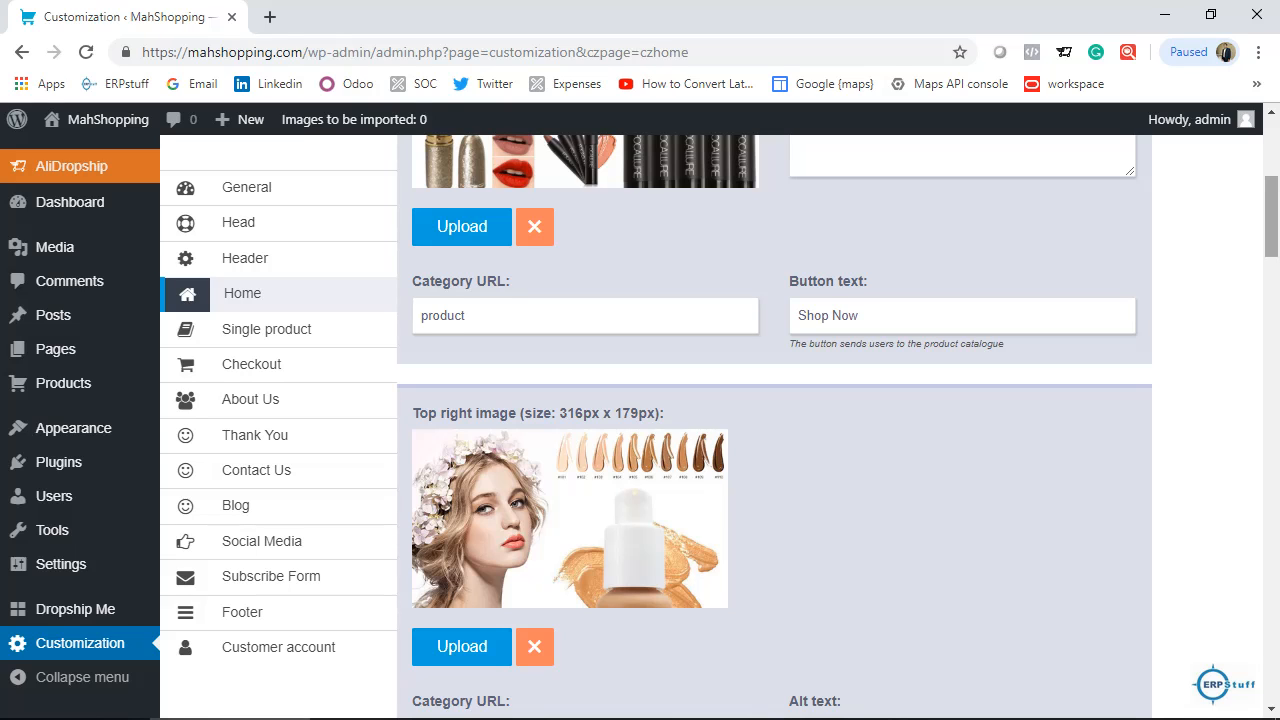
mouse_move(1271, 217)
left_mouse_down()
mouse_move(1271, 196)
mouse_move(1271, 219)
left_mouse_up()
scroll(774, 425, "down", 1)
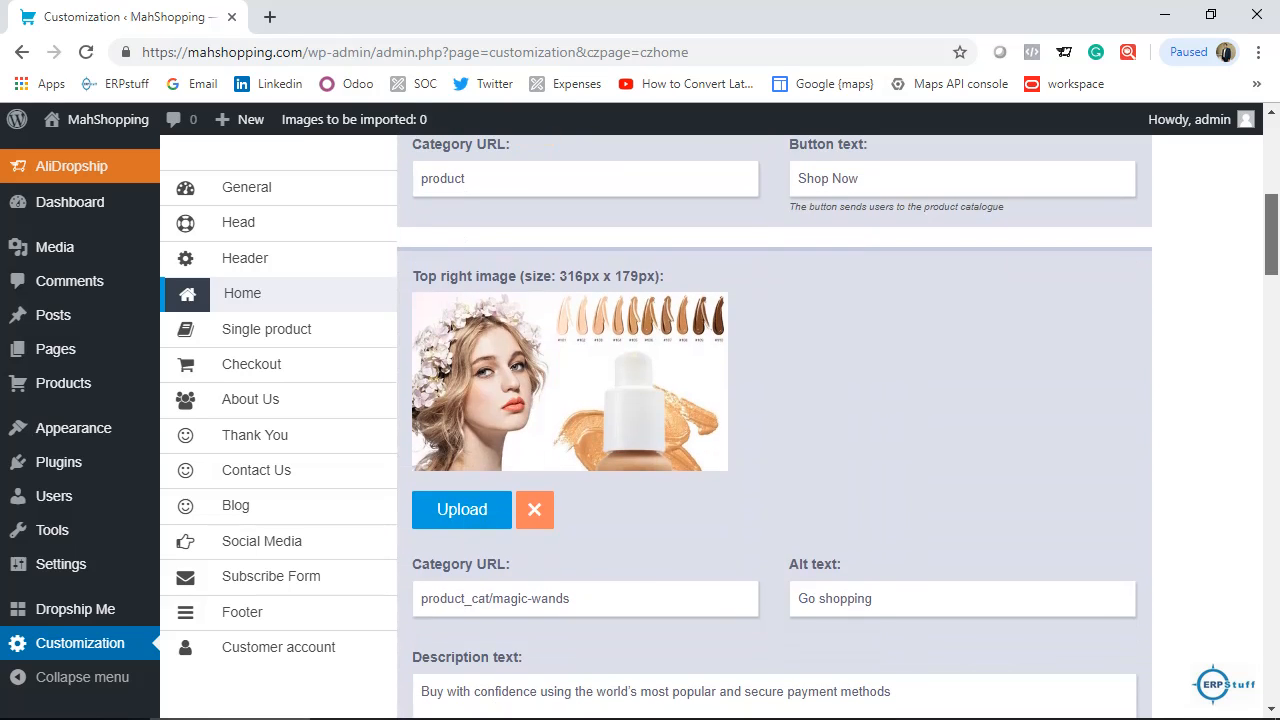
scroll(774, 425, "down", 5)
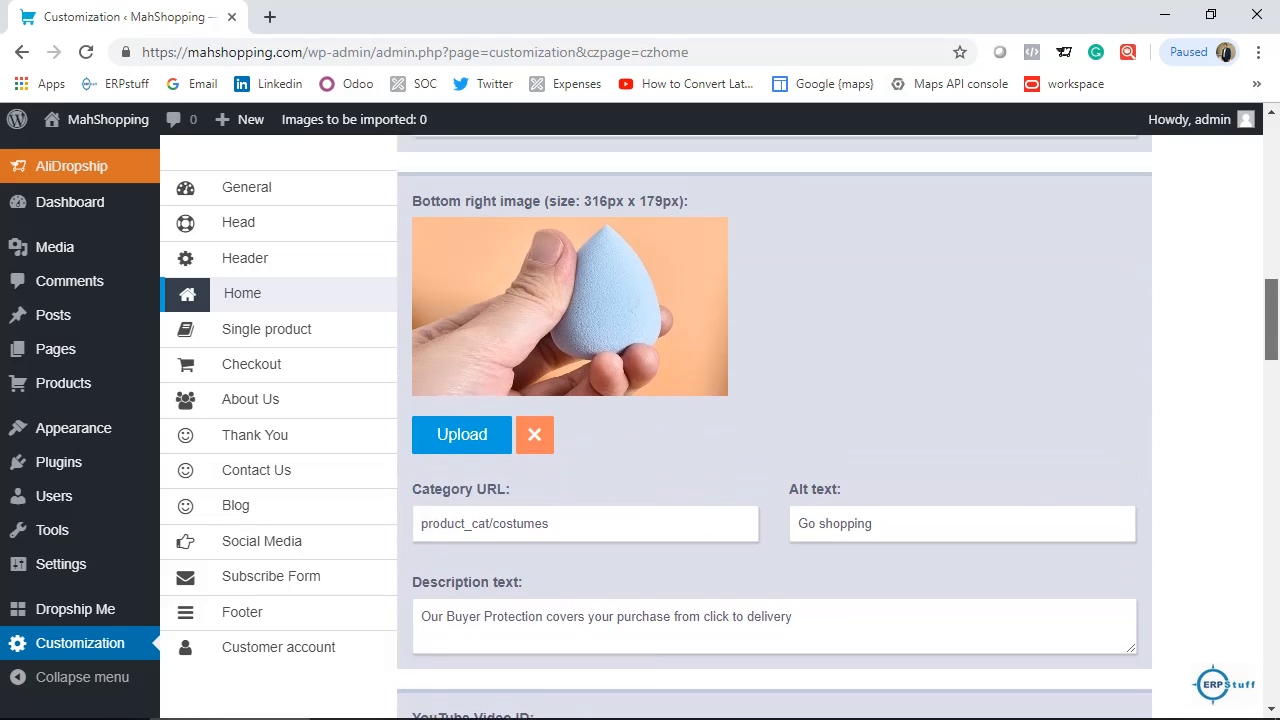
left_click_drag(1271, 320, 1271, 318)
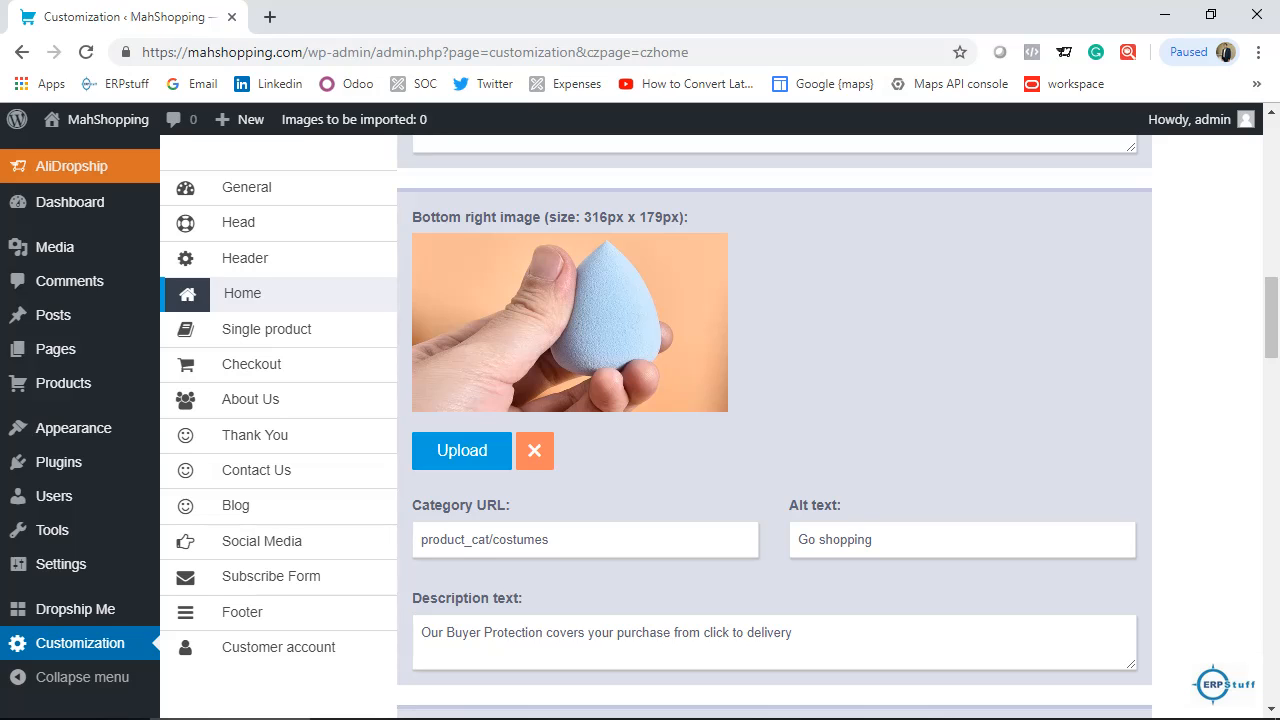
left_click(461, 450)
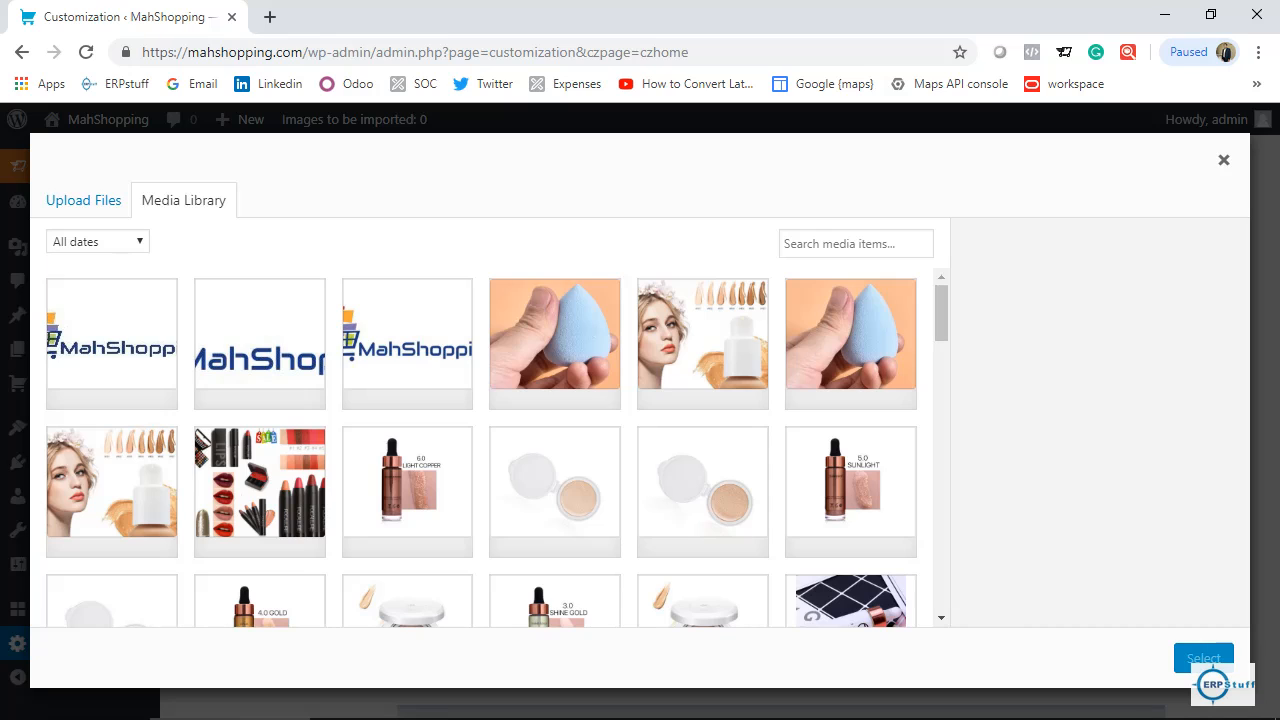
- Select the "02/Skin color" cream jar image in the media library and open it in the image editor
scroll(497, 448, "down", 2)
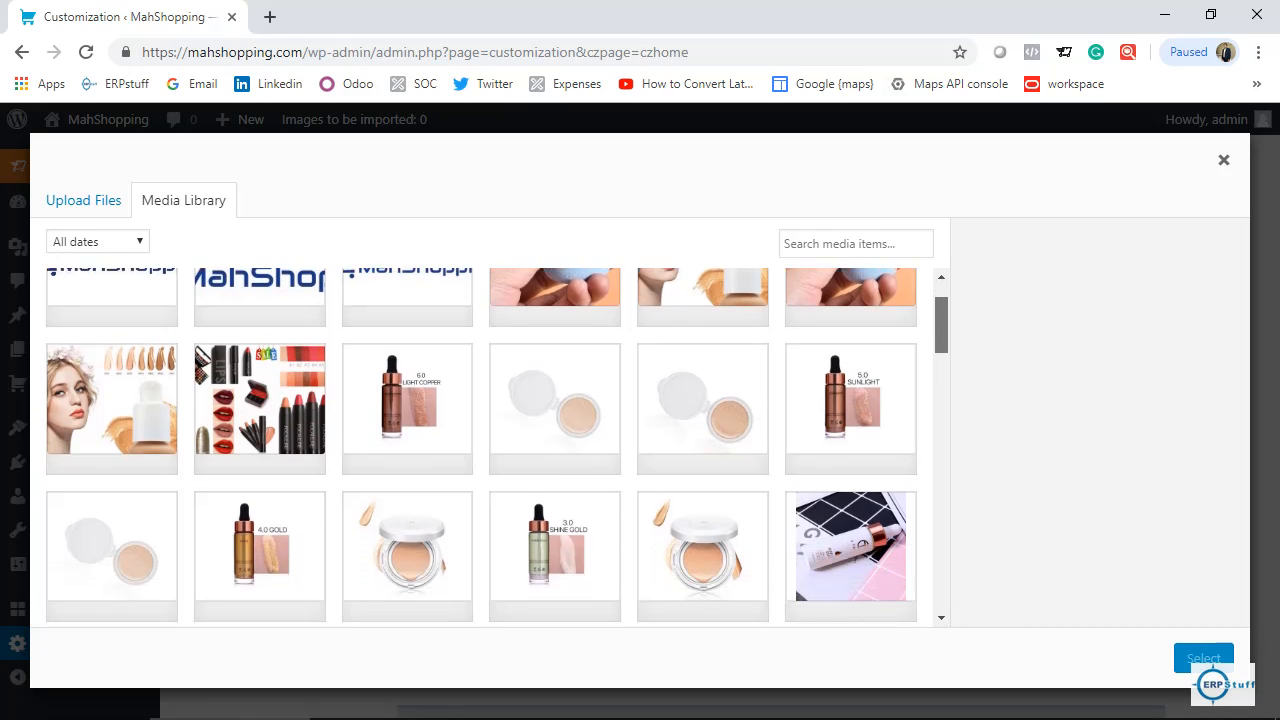
scroll(497, 448, "down", 1)
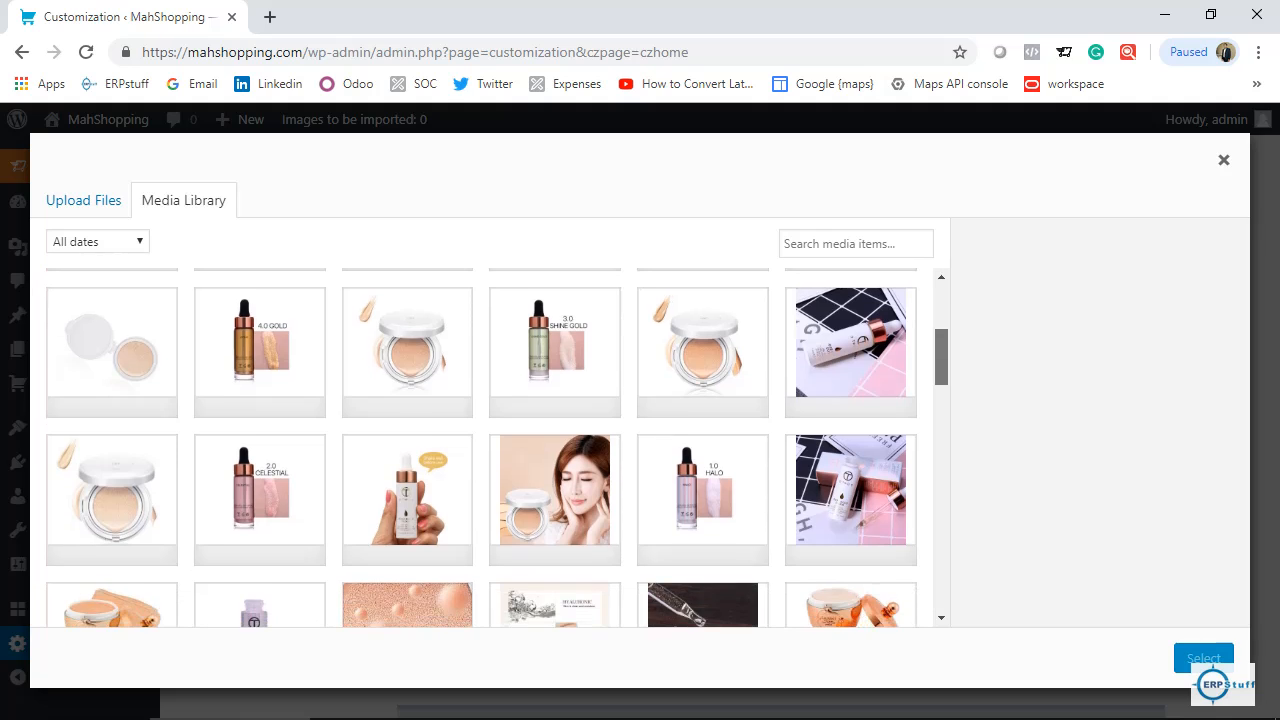
scroll(497, 448, "down", 2)
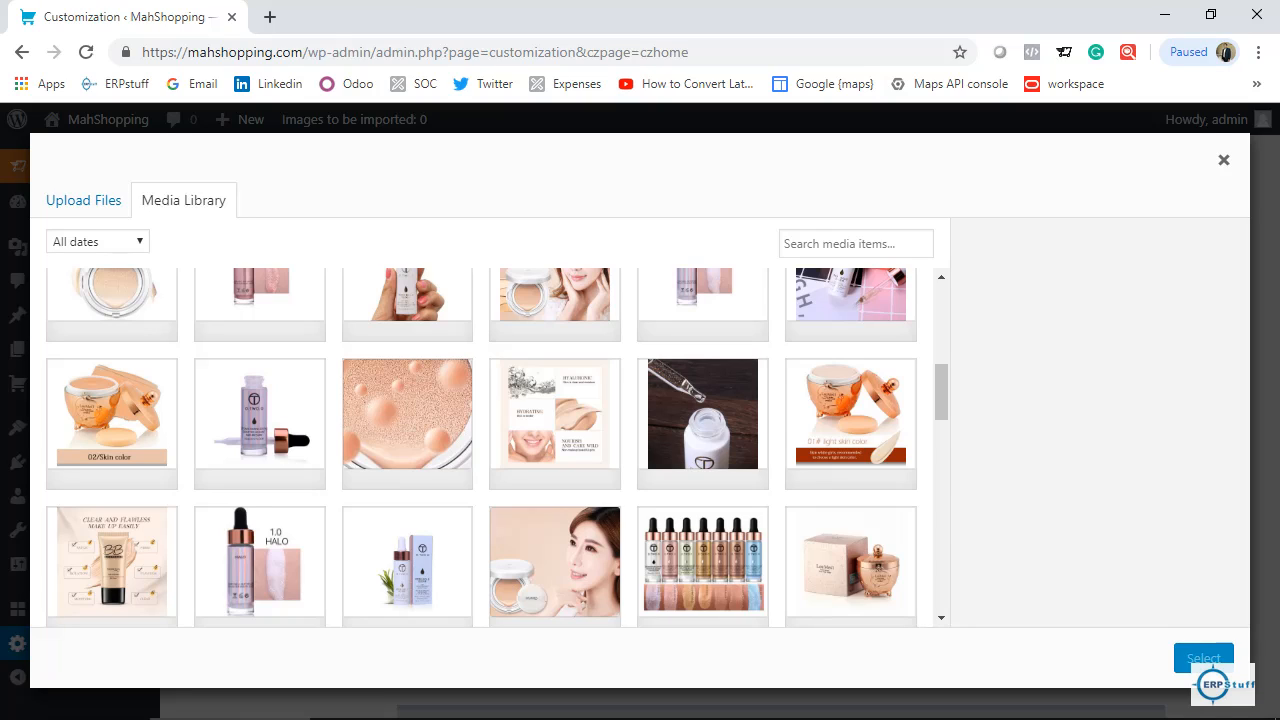
left_click(407, 424)
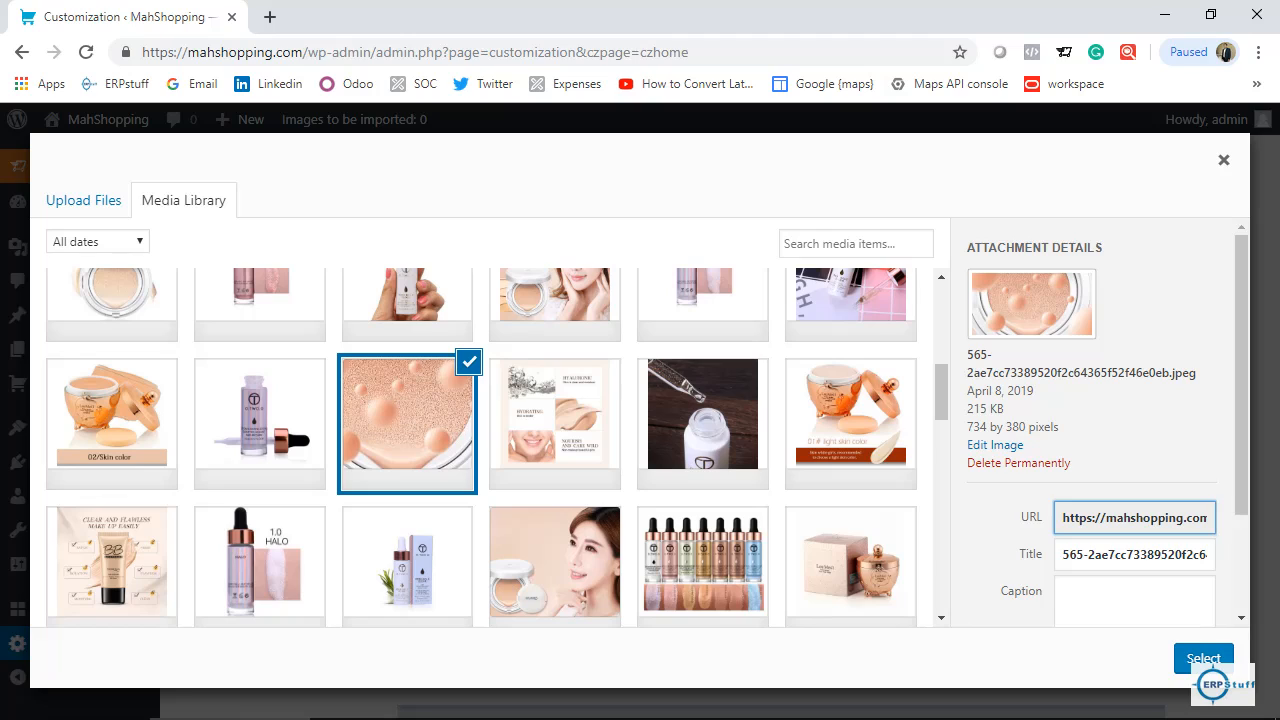
left_click(112, 424)
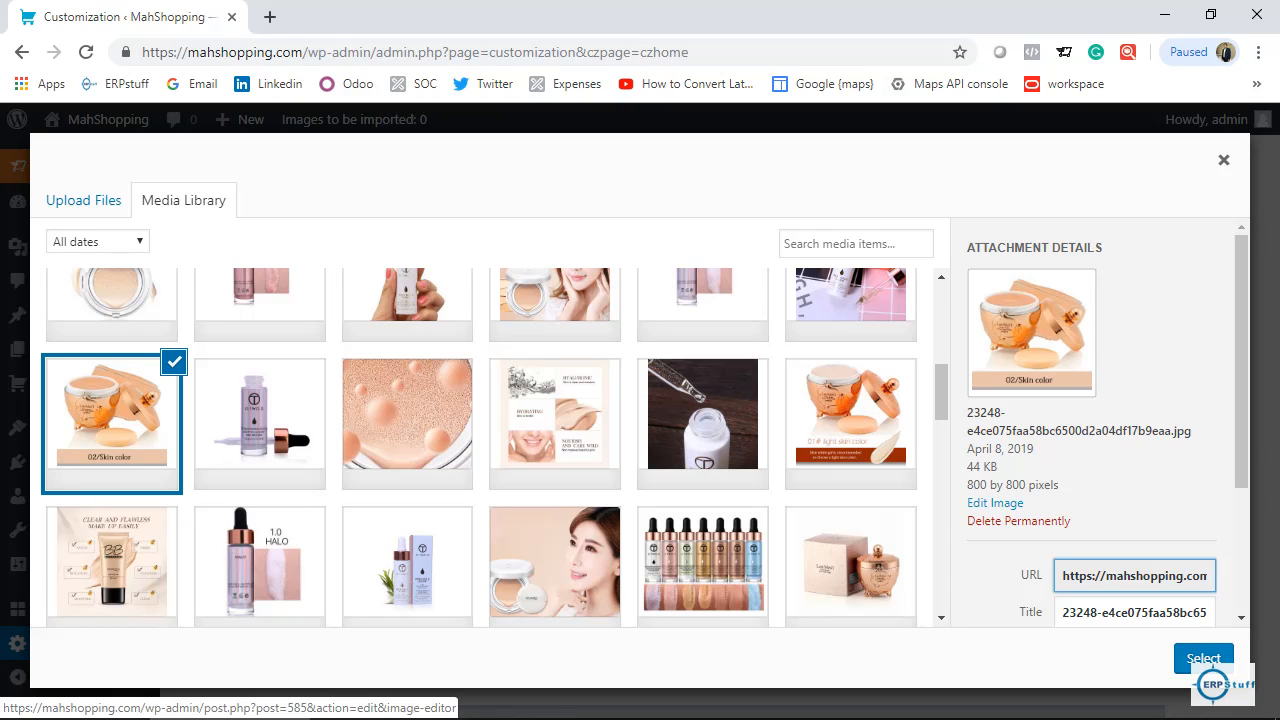
left_click(995, 503)
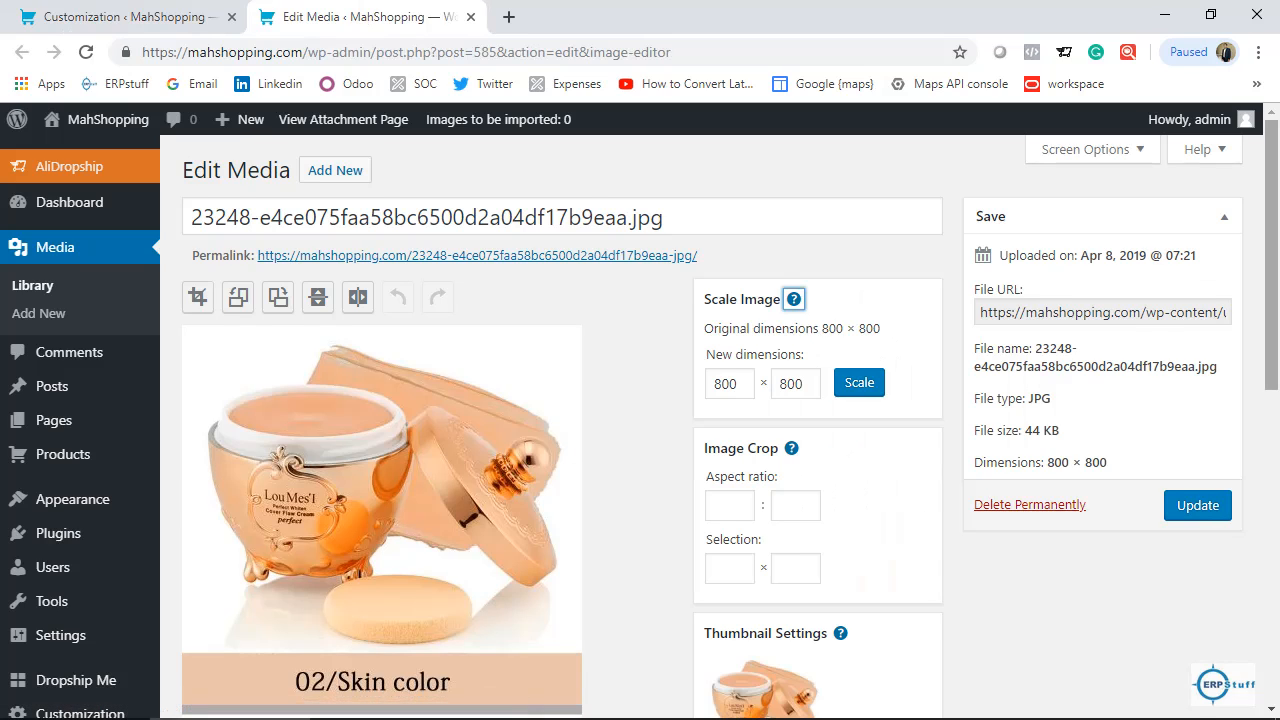
left_click_drag(1271, 250, 1271, 287)
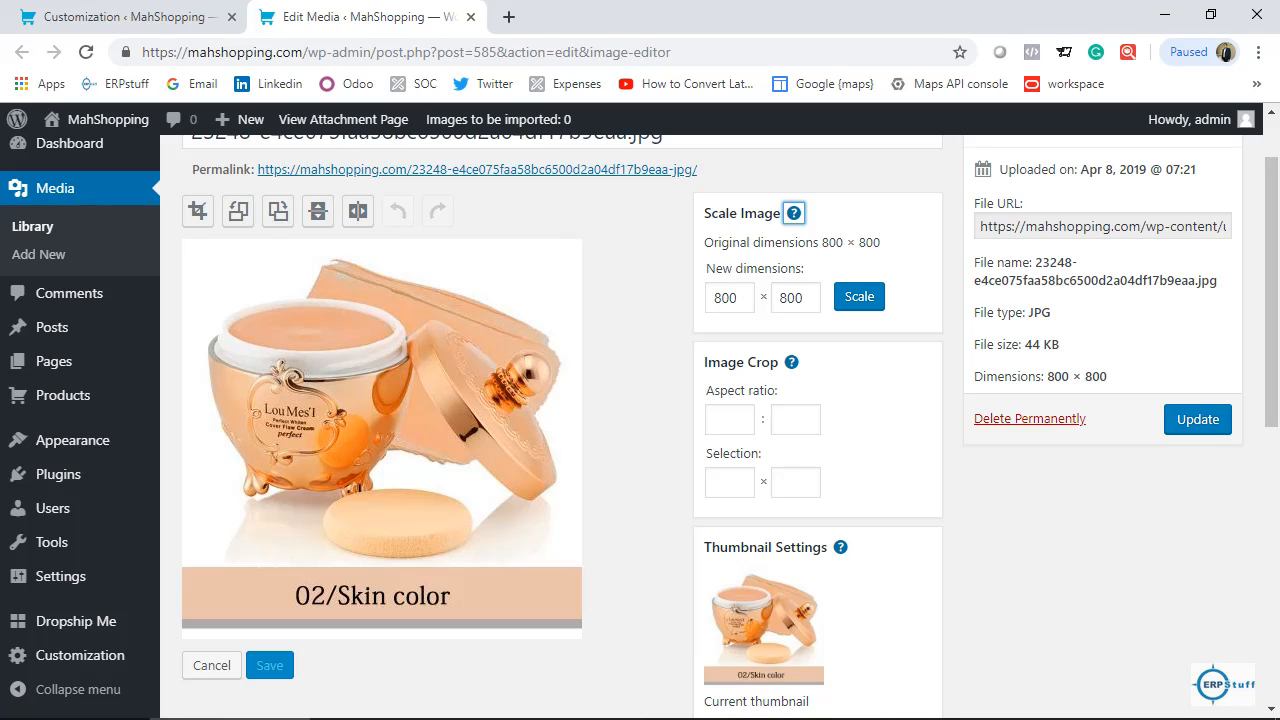
key("Tab")
type("400")
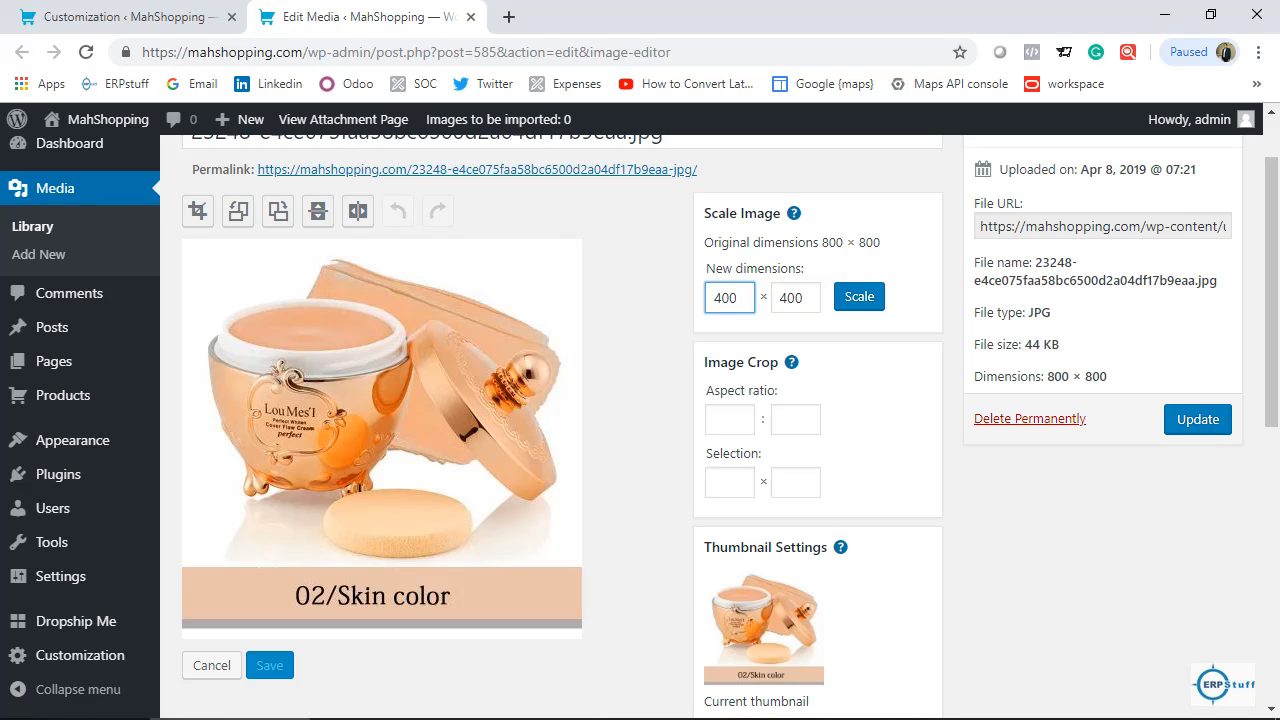
key("ctrl+a")
type("800")
- Draw a crop selection over the upper part of the jar and set its size to 316 × 179
left_click(730, 419)
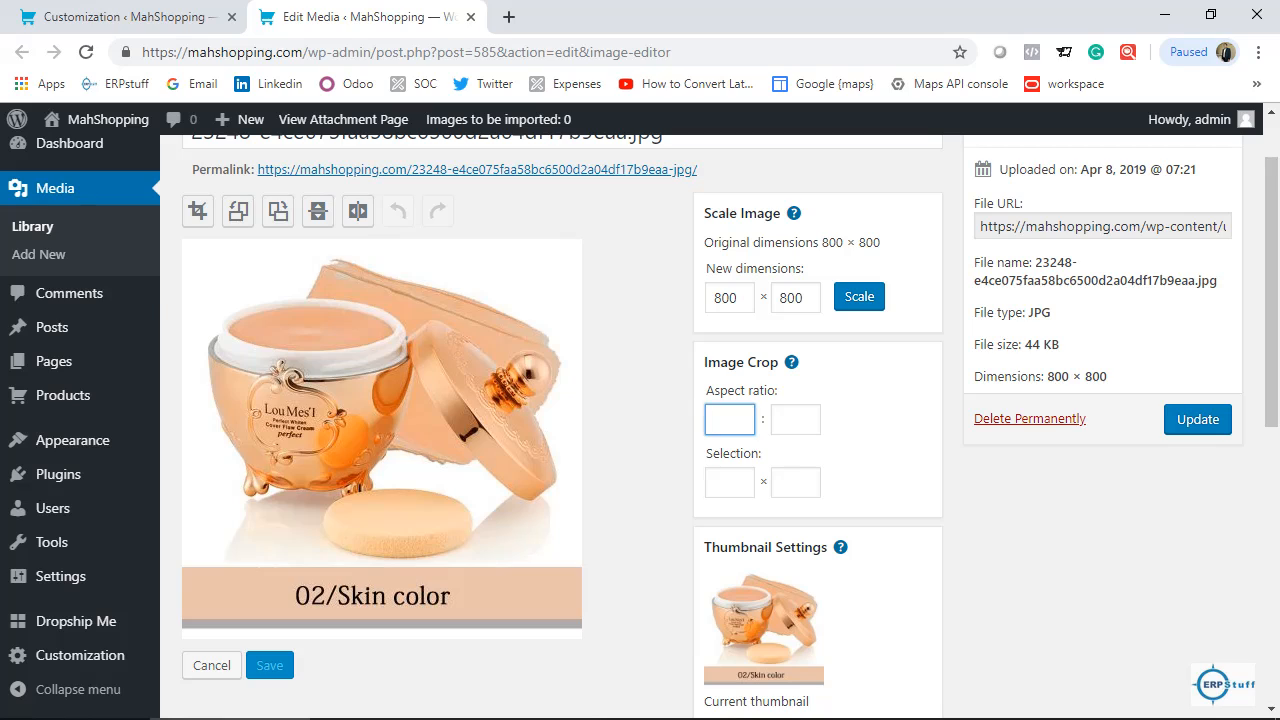
left_click(729, 482)
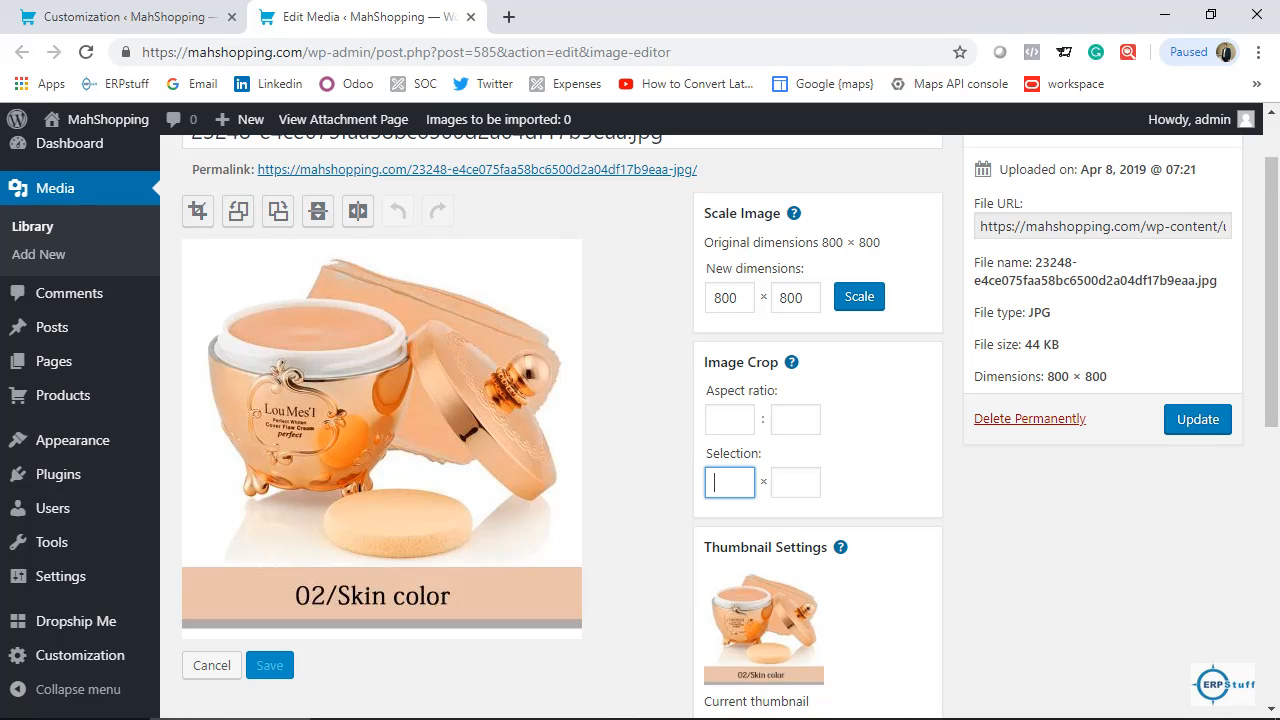
left_click_drag(222, 274, 369, 378)
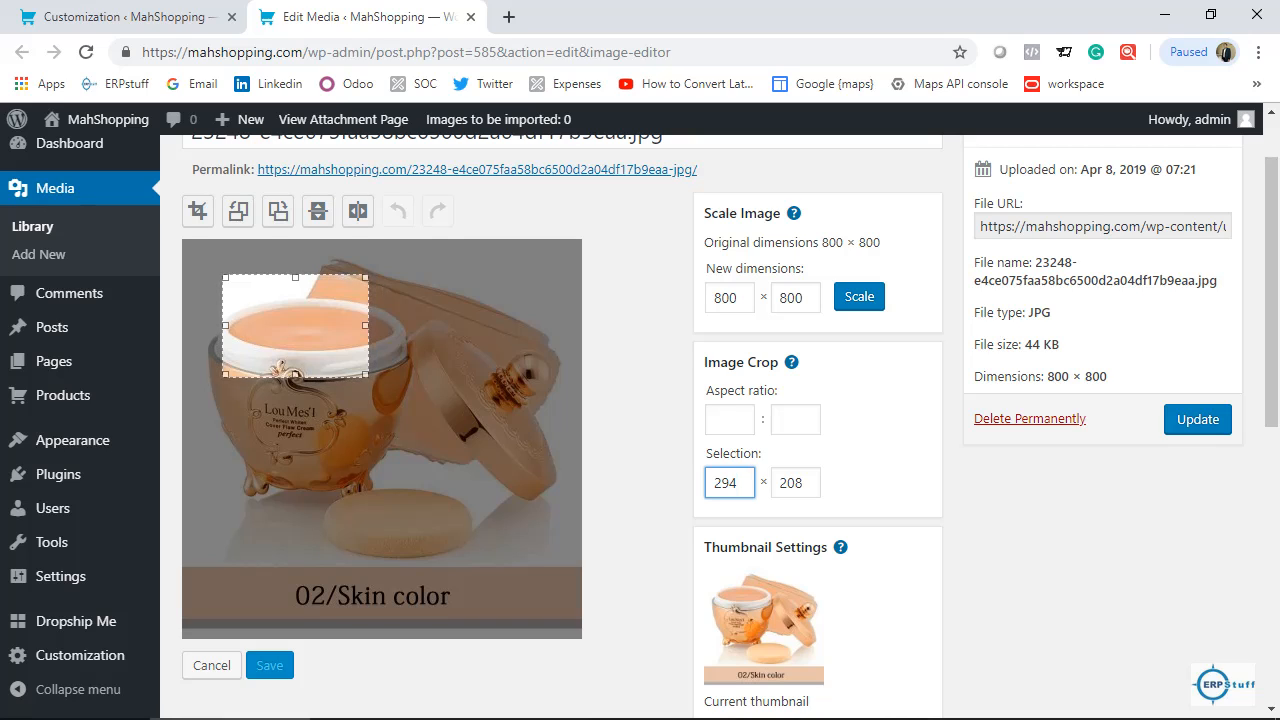
key("ctrl+a")
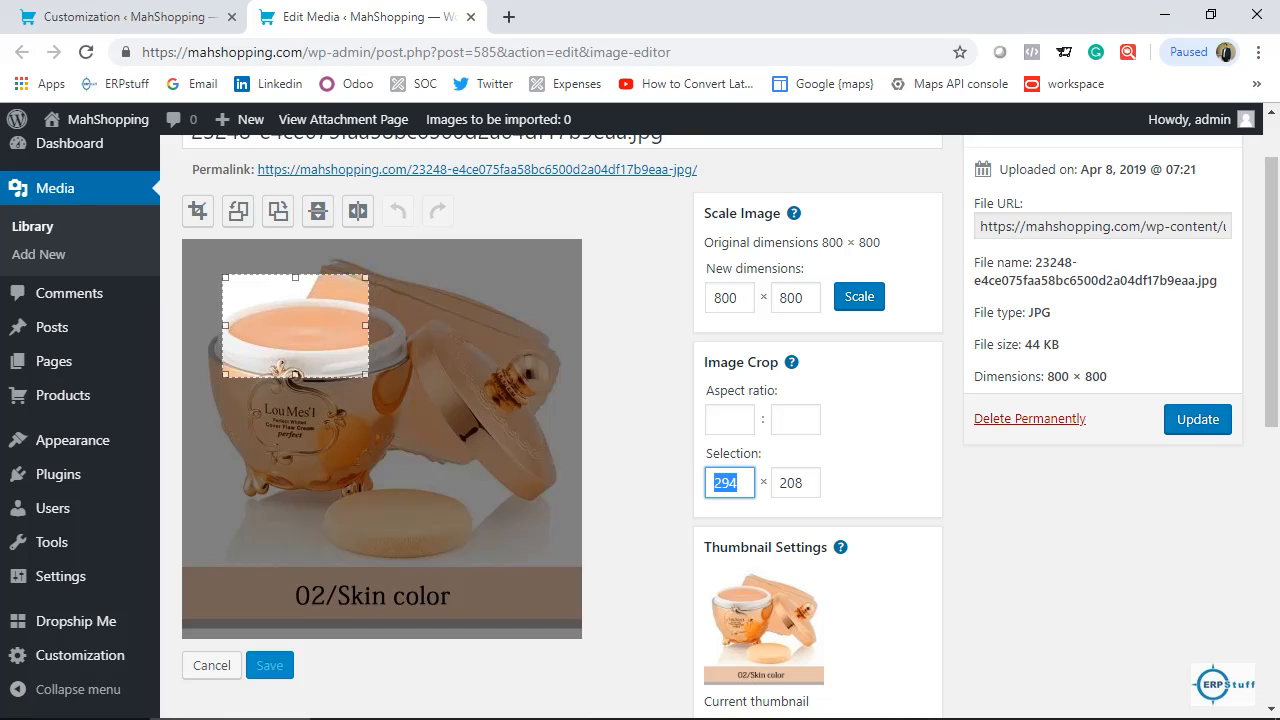
type("31")
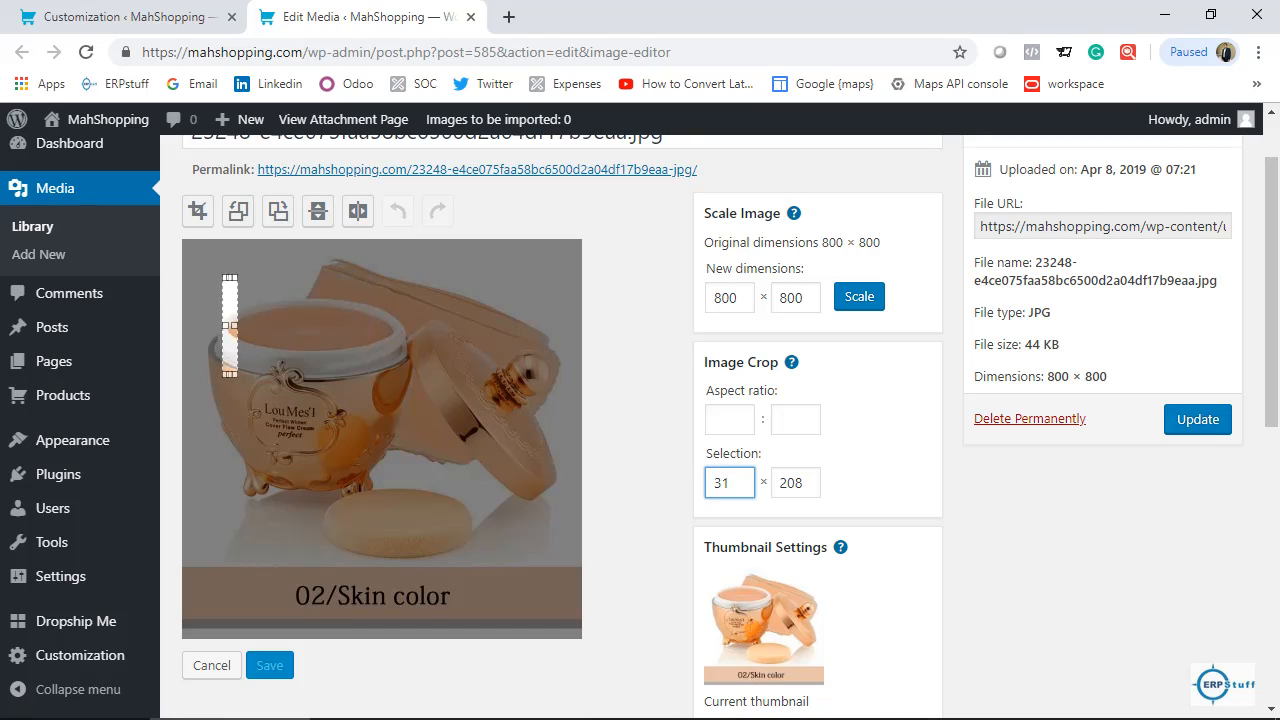
type("6")
key("Tab")
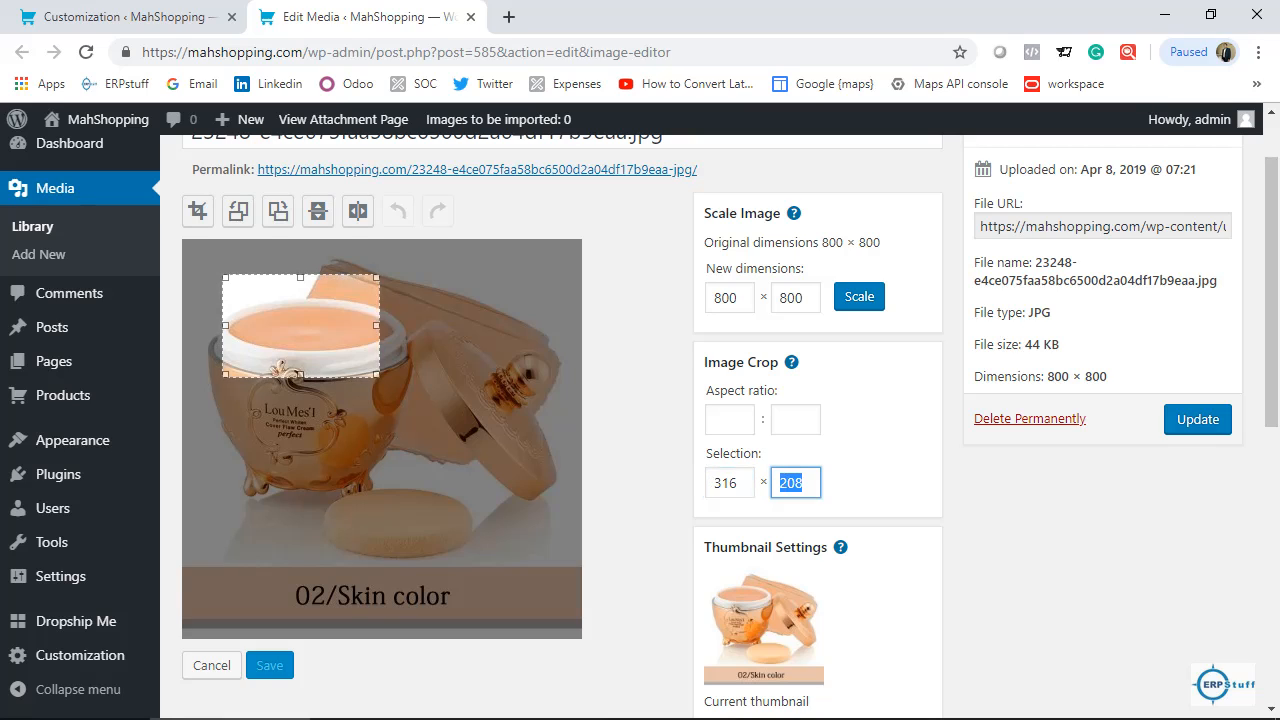
type("17")
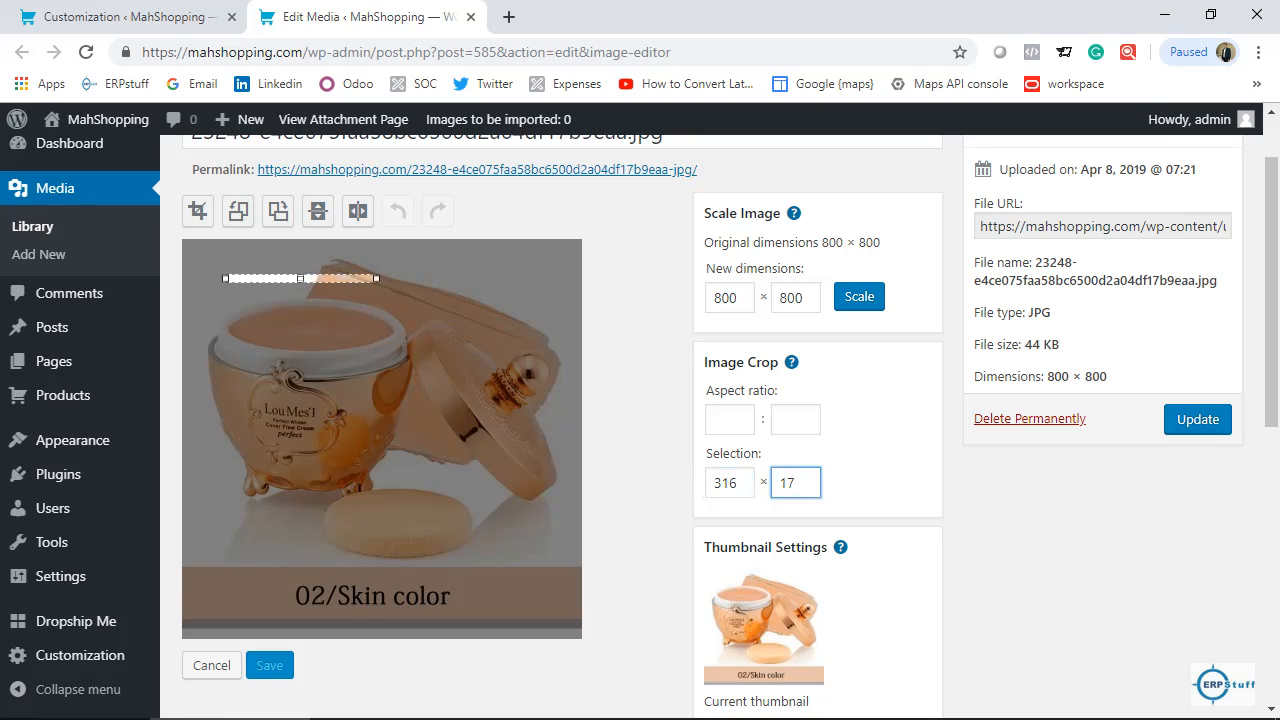
type("9")
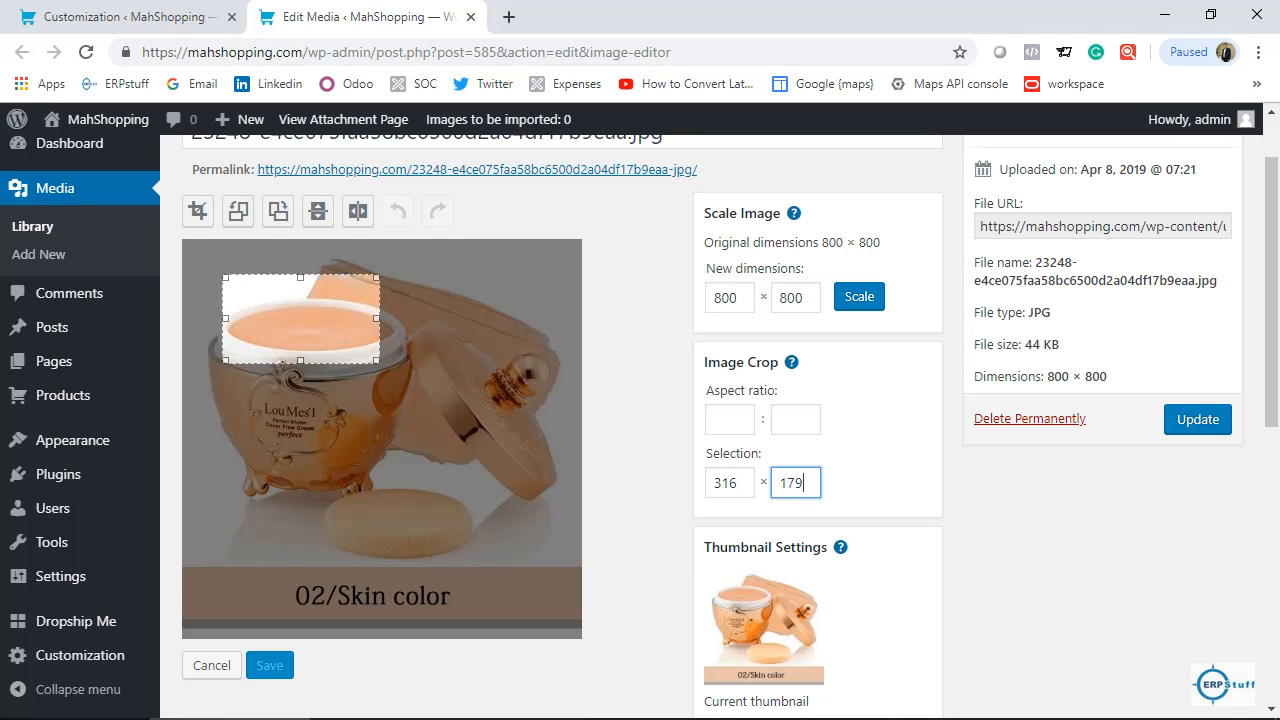
- Move the crop selection down onto the jar's brand label and set the selection height to 179
left_click_drag(301, 319, 289, 381)
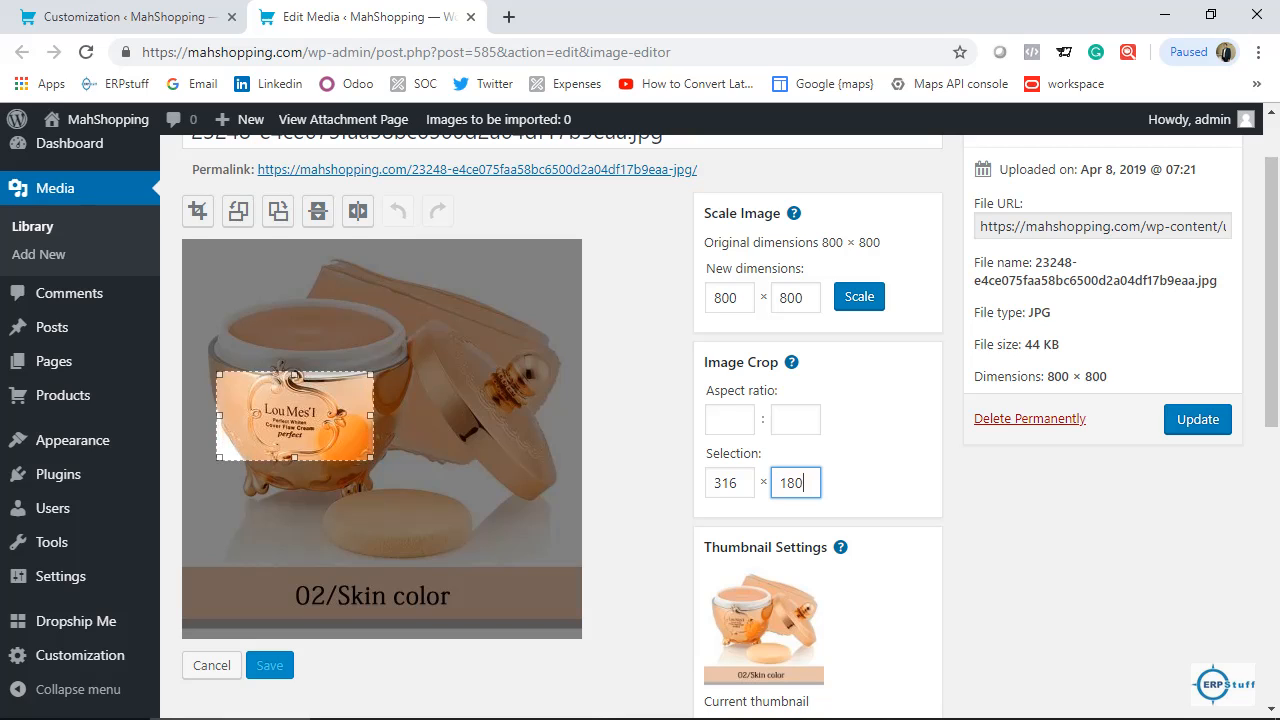
key("BackSpace")
key("BackSpace")
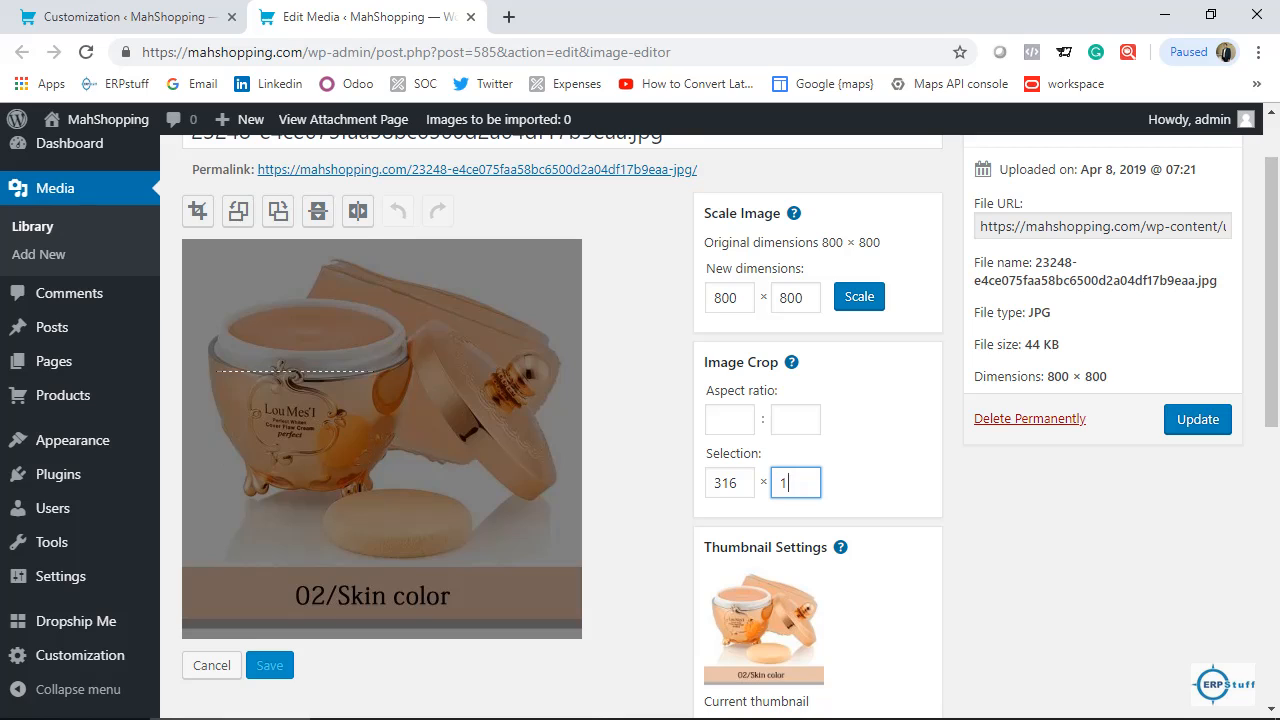
type("79")
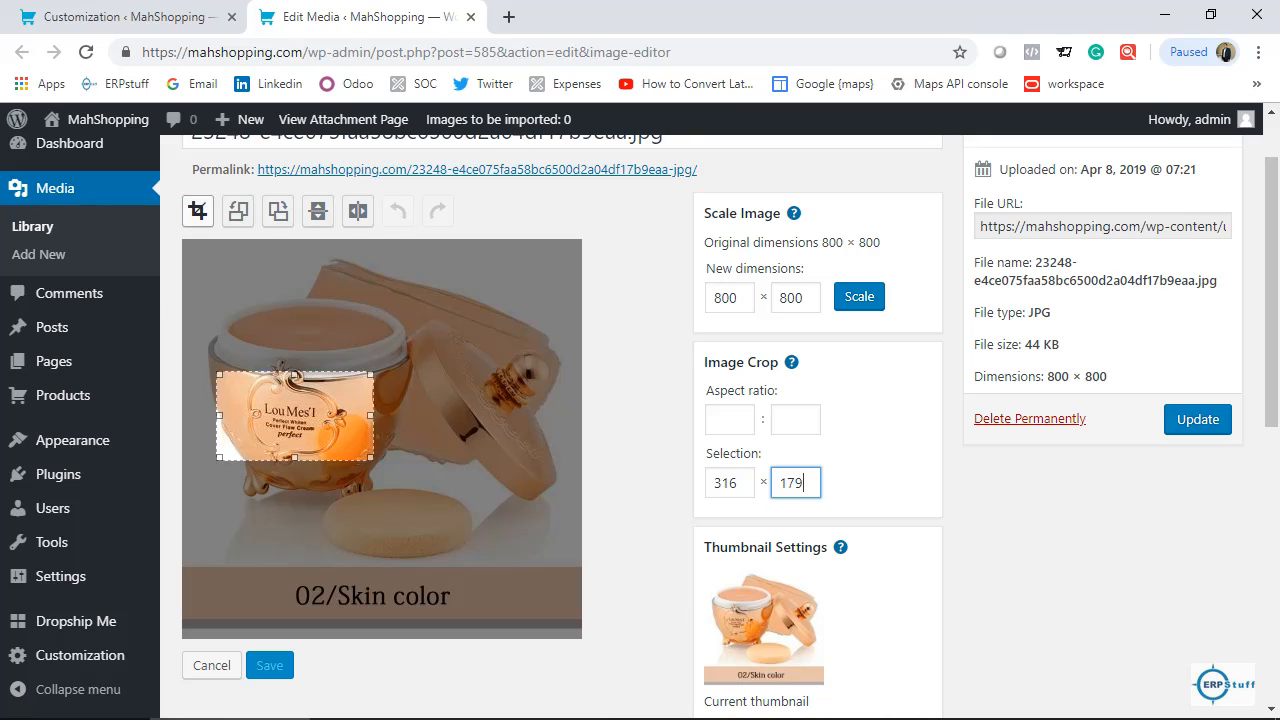
- Crop the jar image to the selection and save the edited image
left_click(198, 210)
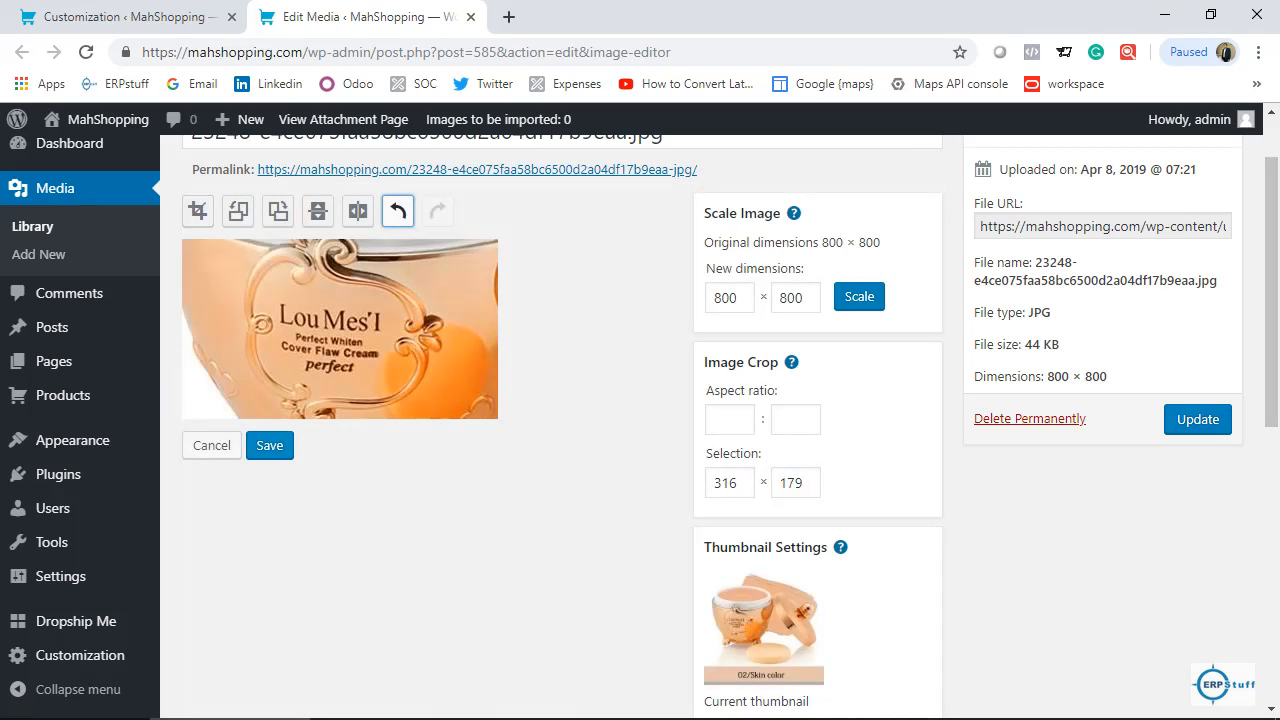
left_click(270, 446)
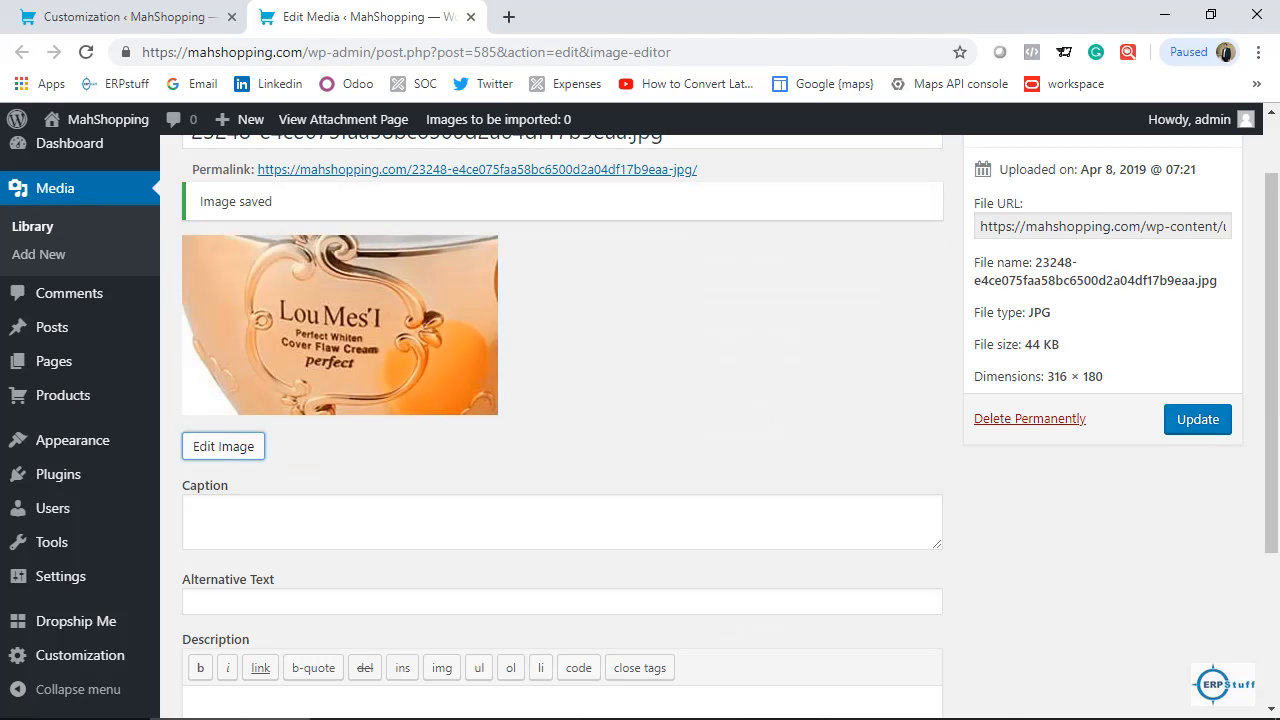
left_click(223, 446)
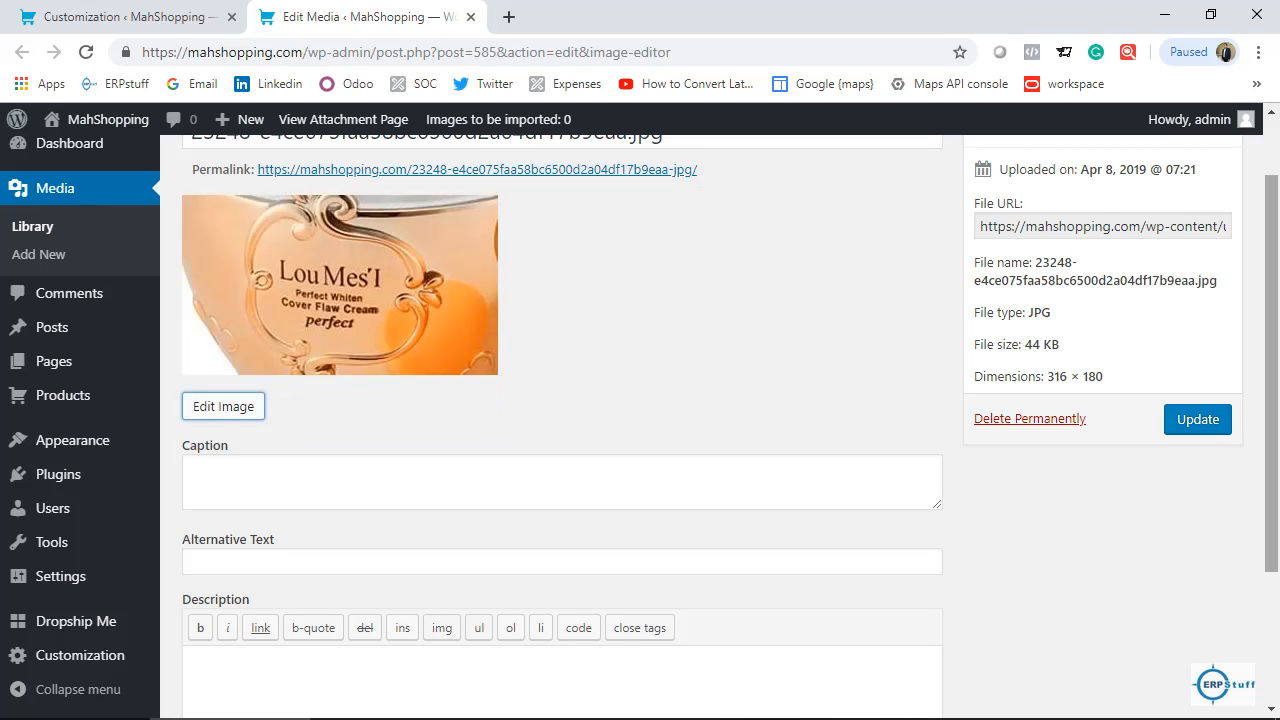
scroll(1271, 330, "up", 1)
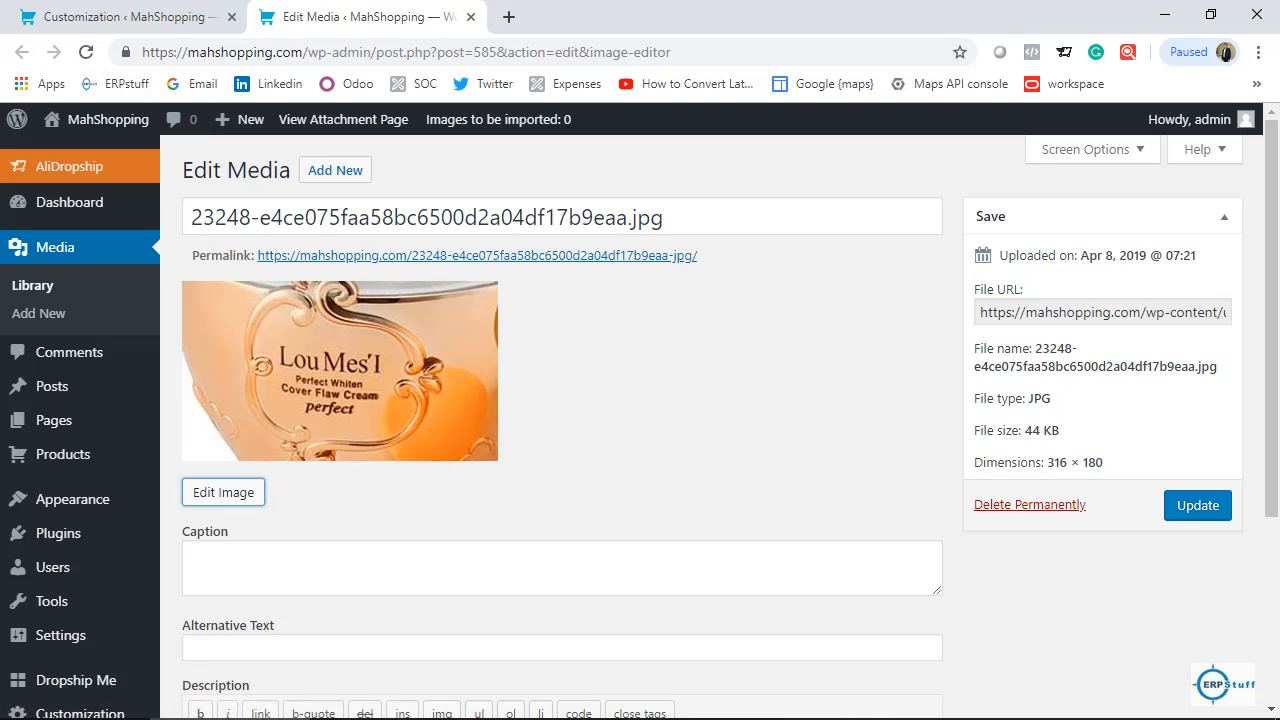
- Check the jar image's attachment details in the media library and its dimensions in the image editor
left_click(128, 17)
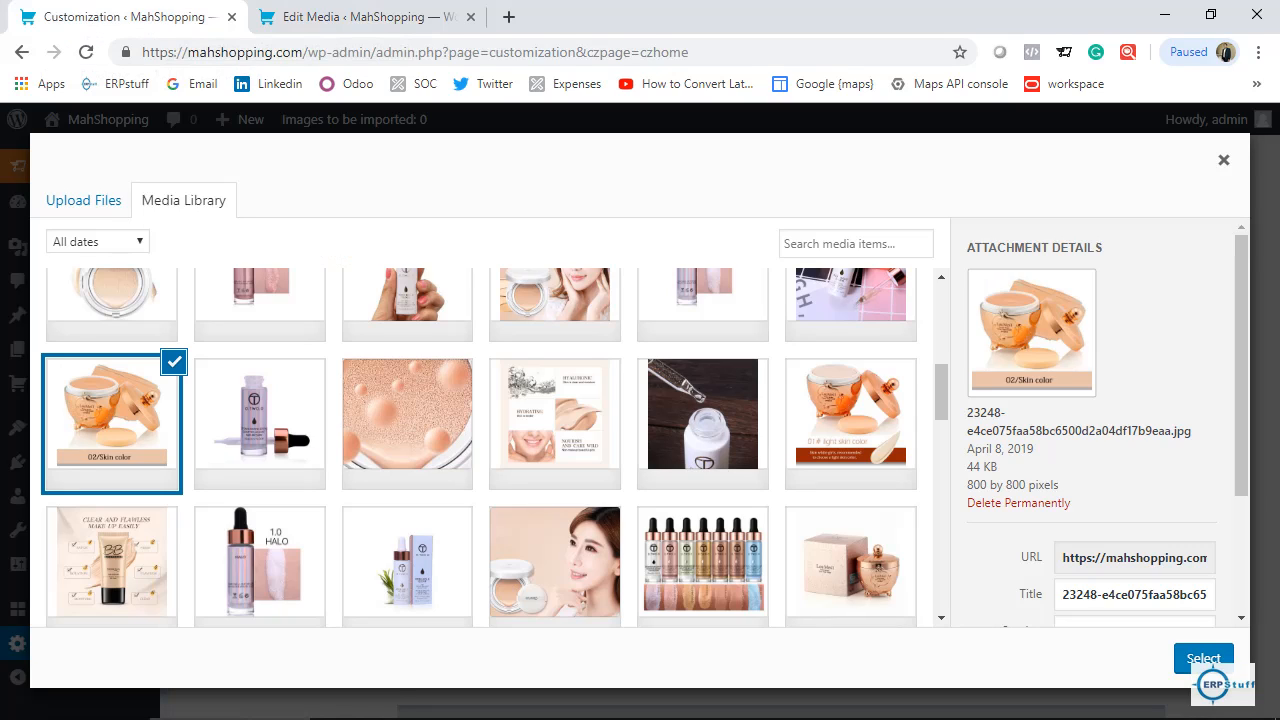
left_click(360, 17)
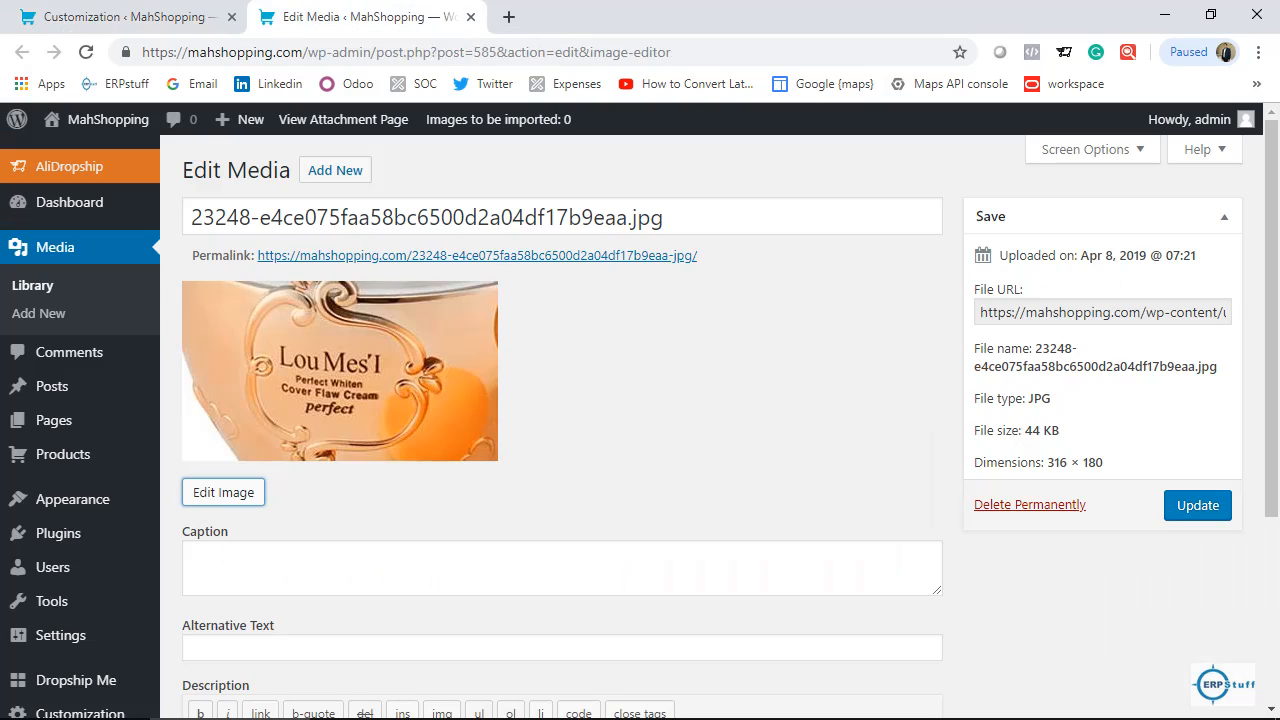
left_click(223, 492)
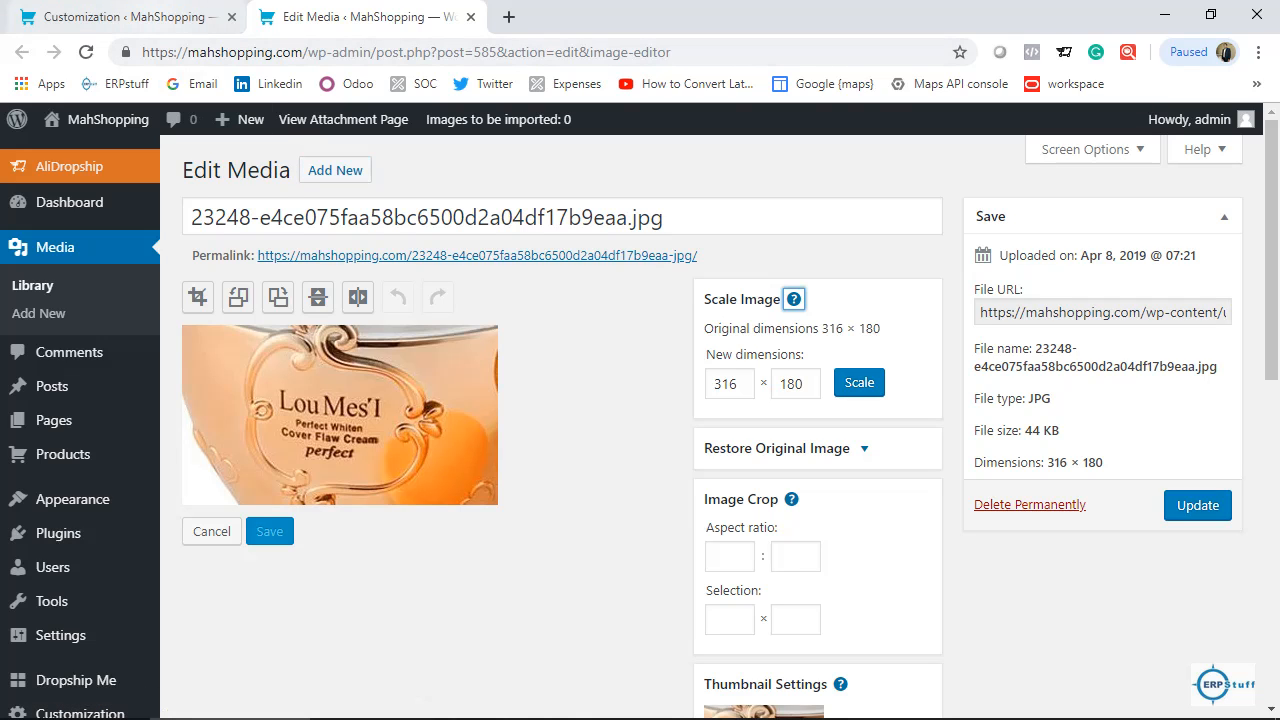
- Reopen the media library for the home page's bottom right image and search its thumbnails for the cropped jar image
left_click(150, 18)
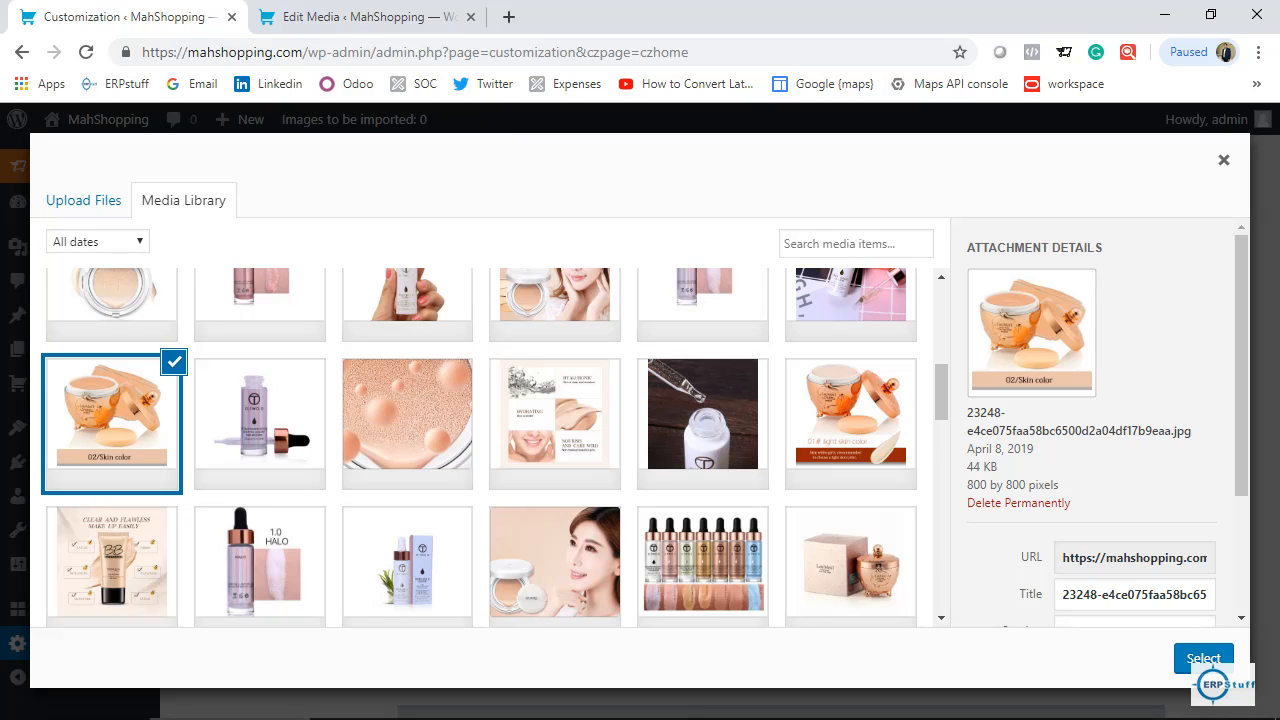
left_click(1223, 160)
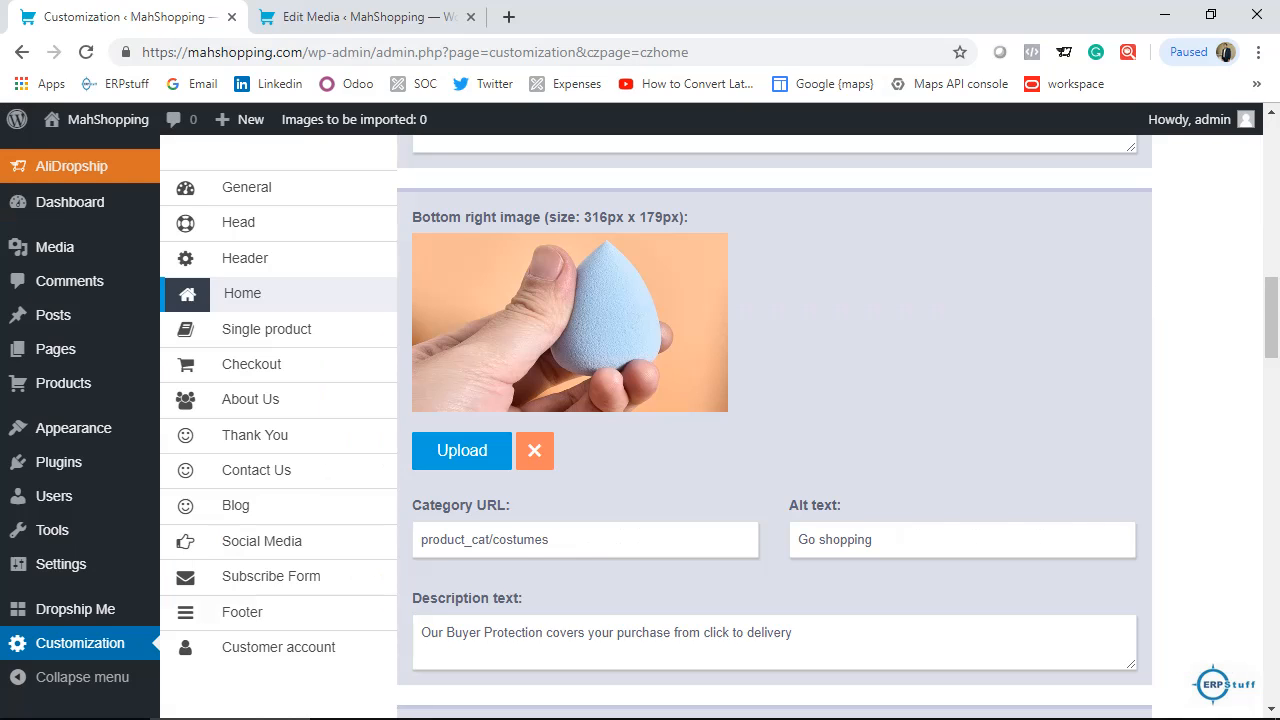
left_click(462, 450)
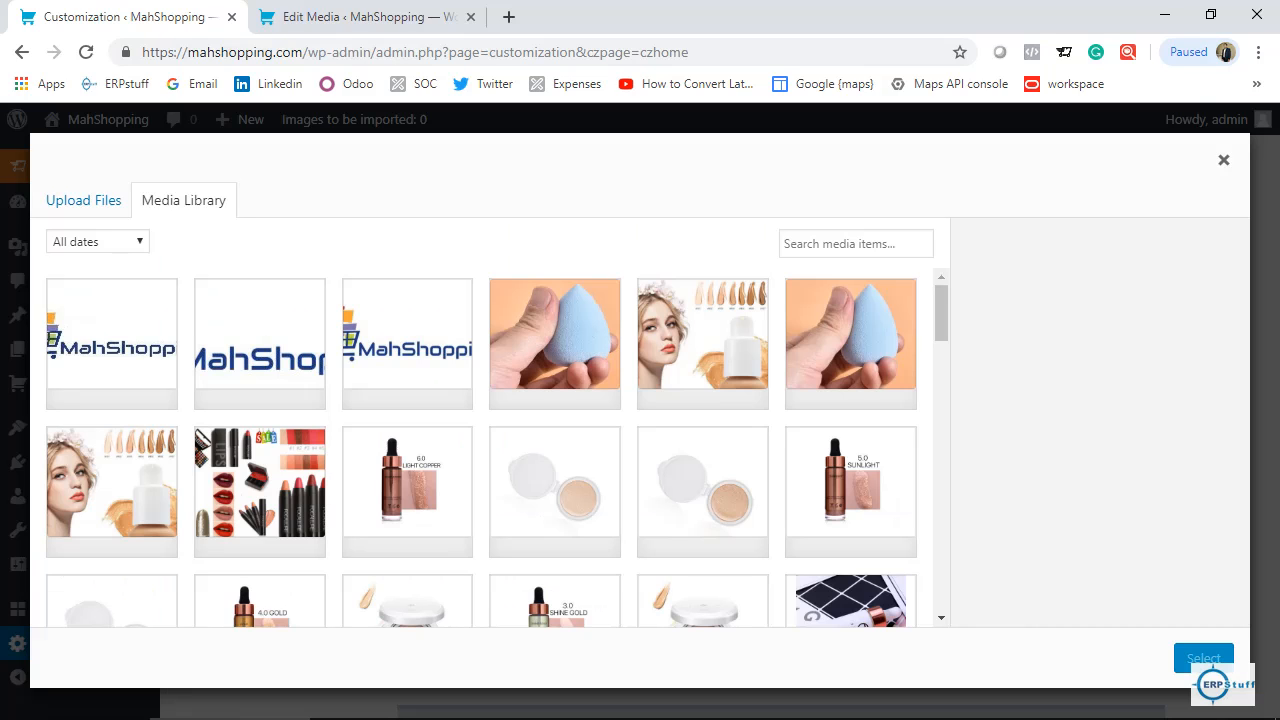
scroll(481, 448, "down", 10)
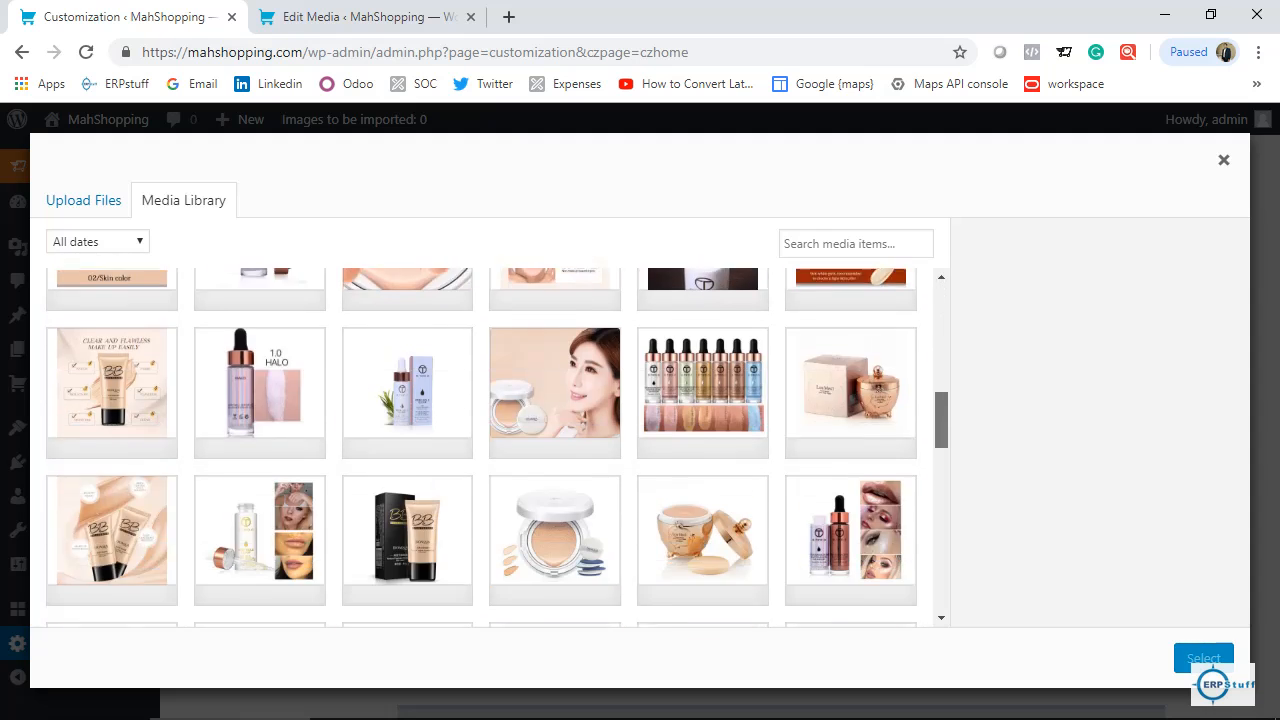
scroll(481, 448, "down", 5)
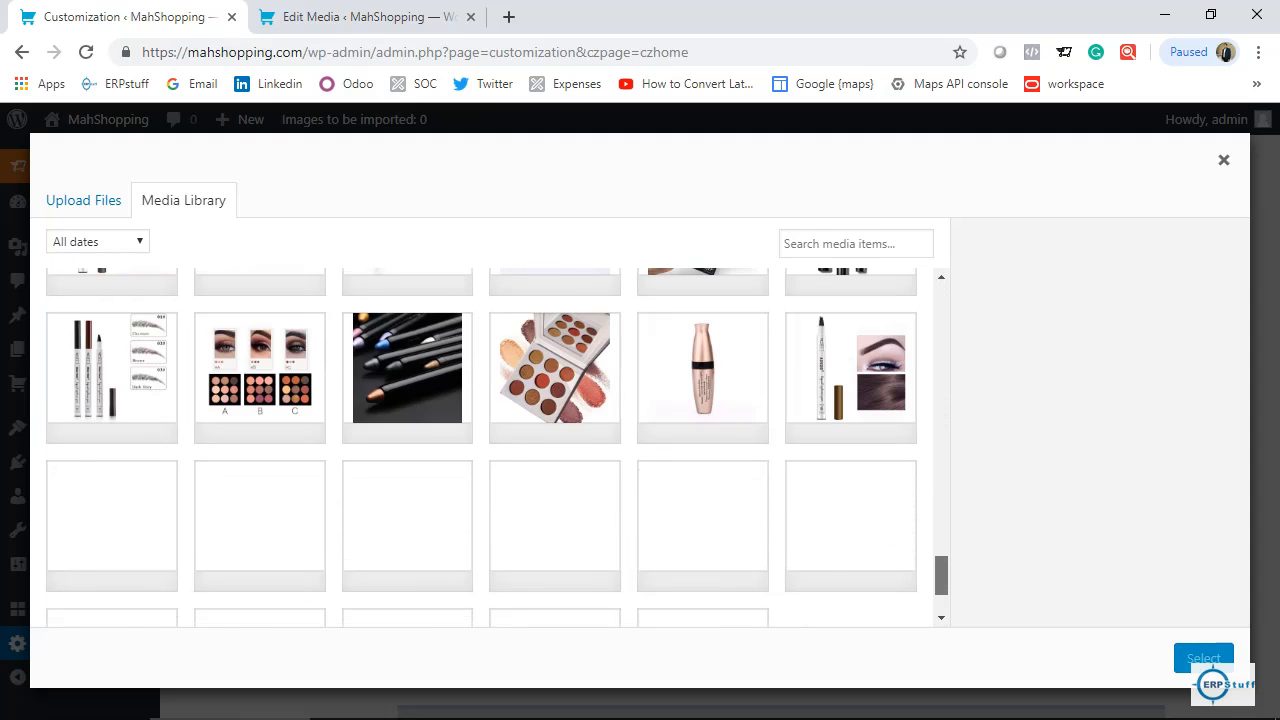
scroll(481, 448, "down", 10)
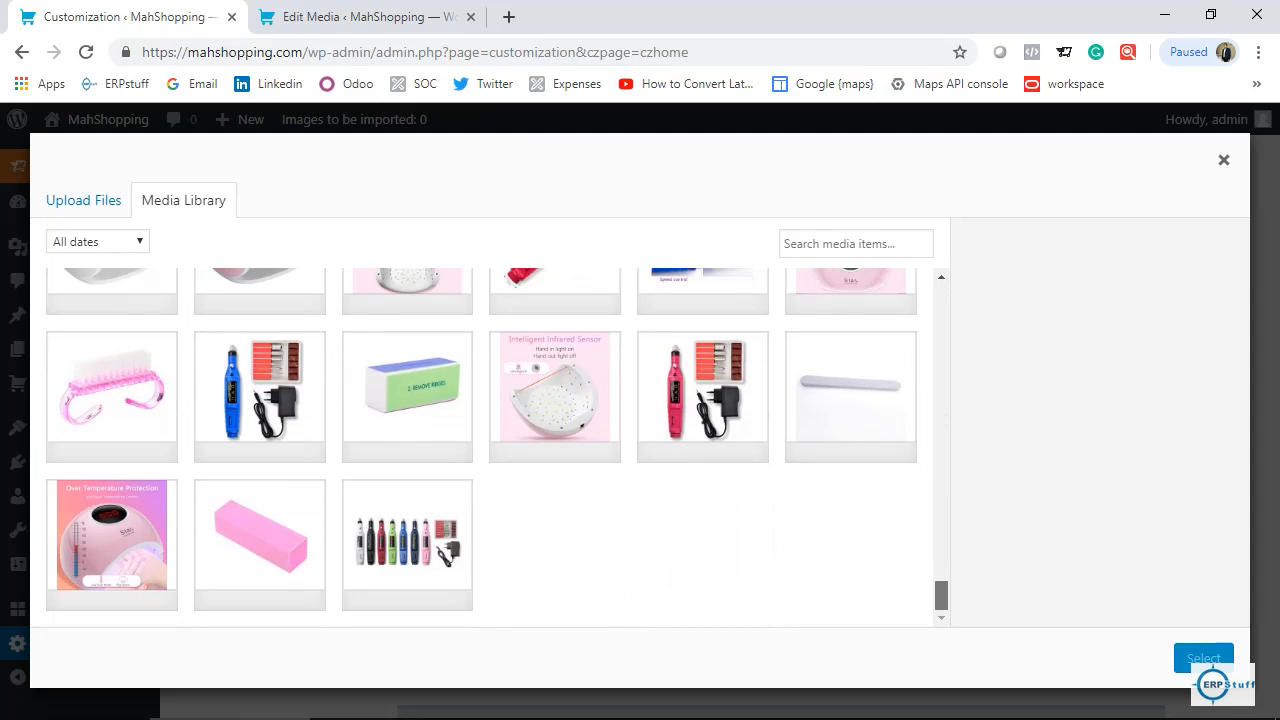
scroll(497, 448, "down", 5)
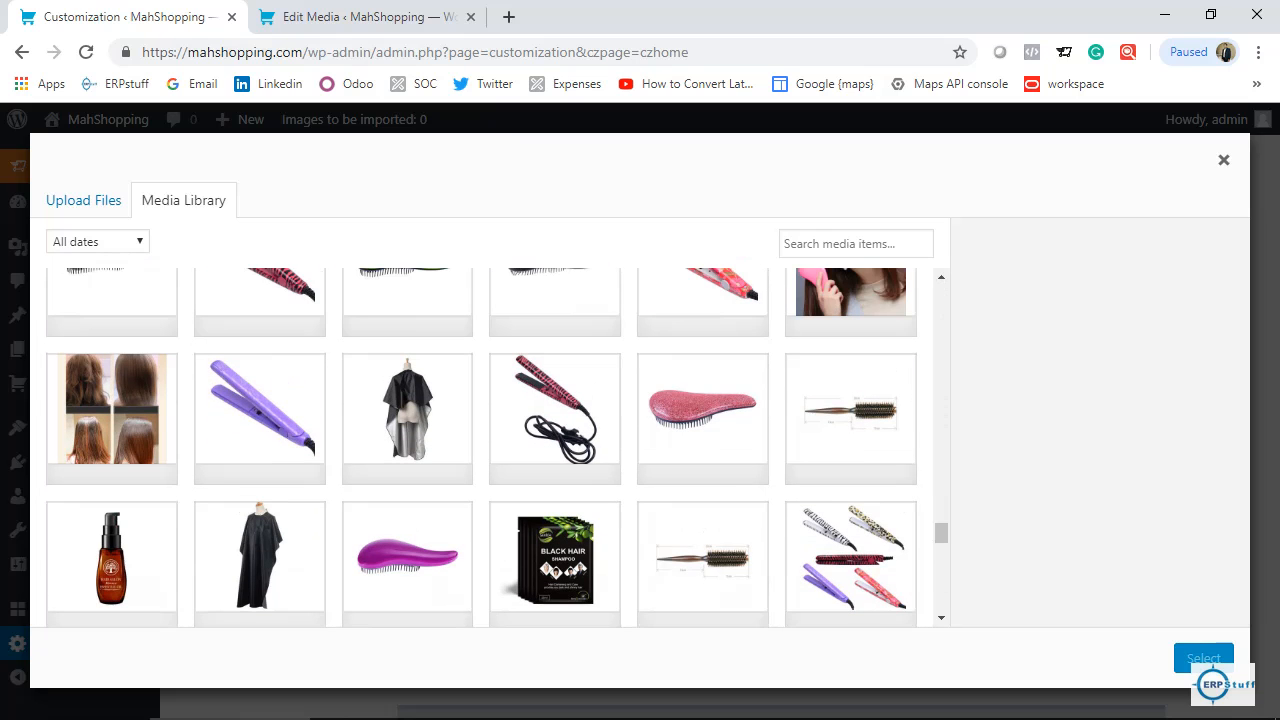
scroll(497, 448, "down", 10)
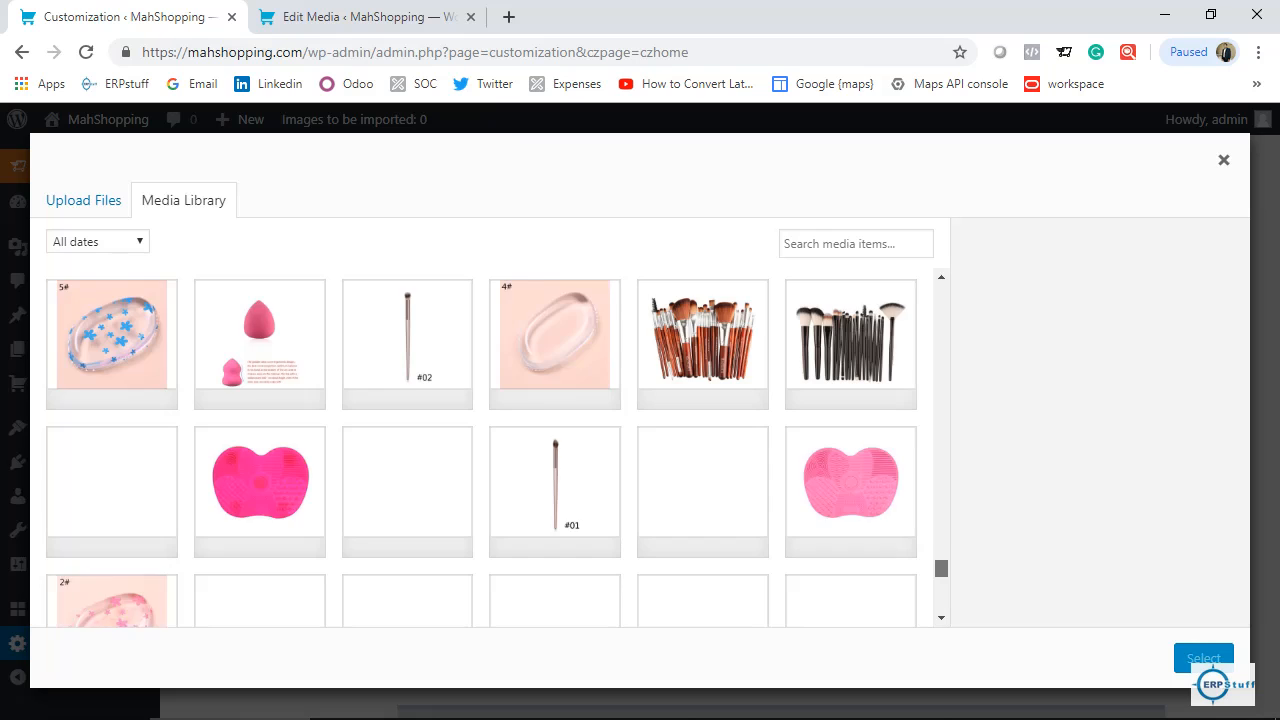
scroll(497, 448, "down", 5)
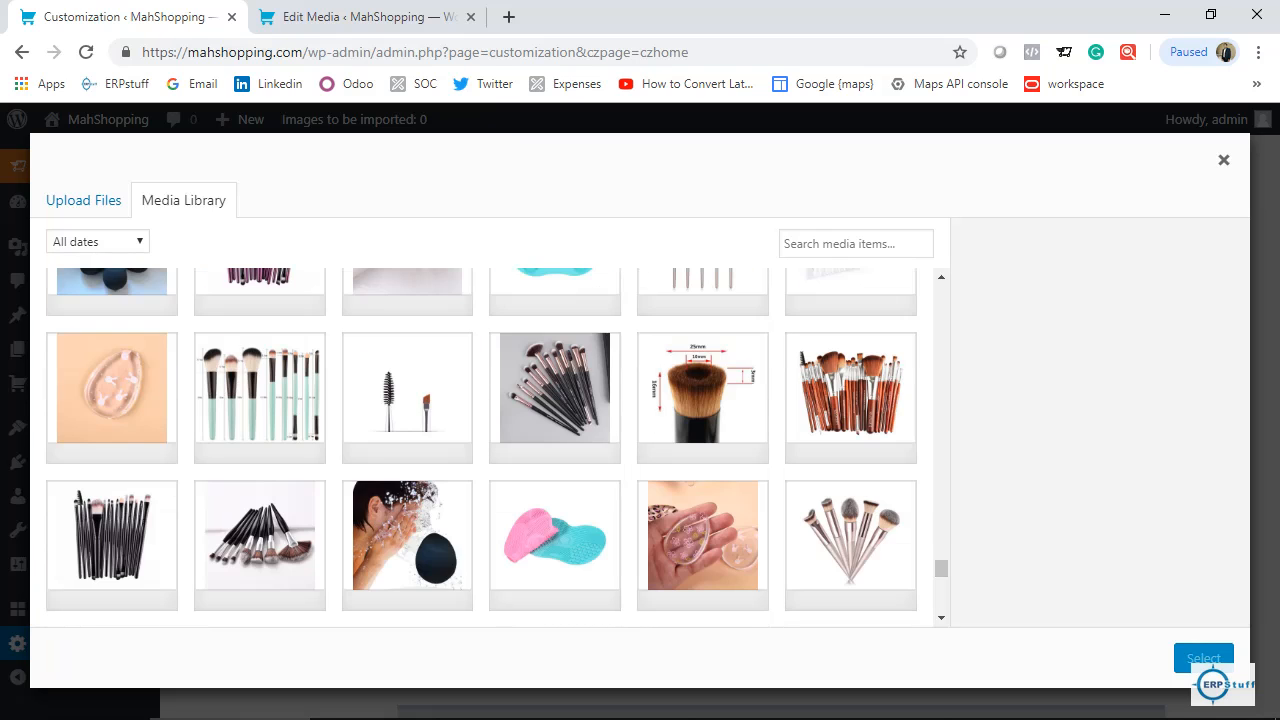
scroll(497, 448, "down", 5)
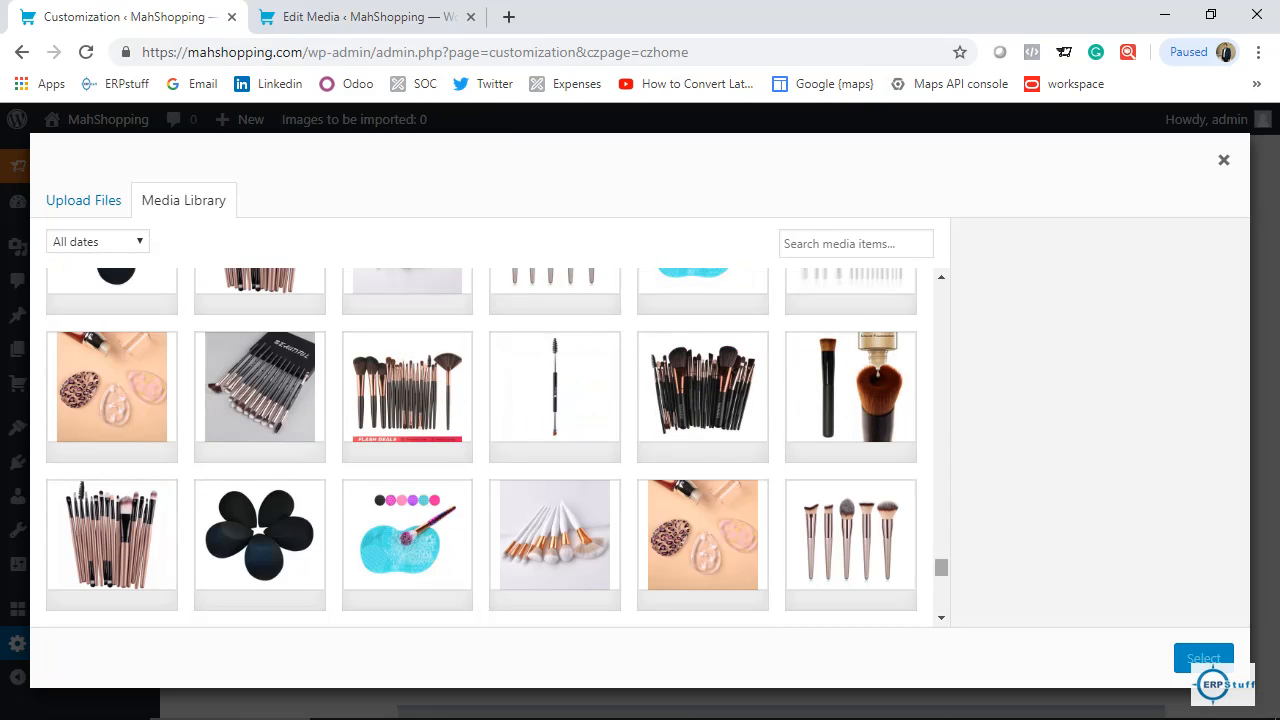
scroll(490, 448, "down", 5)
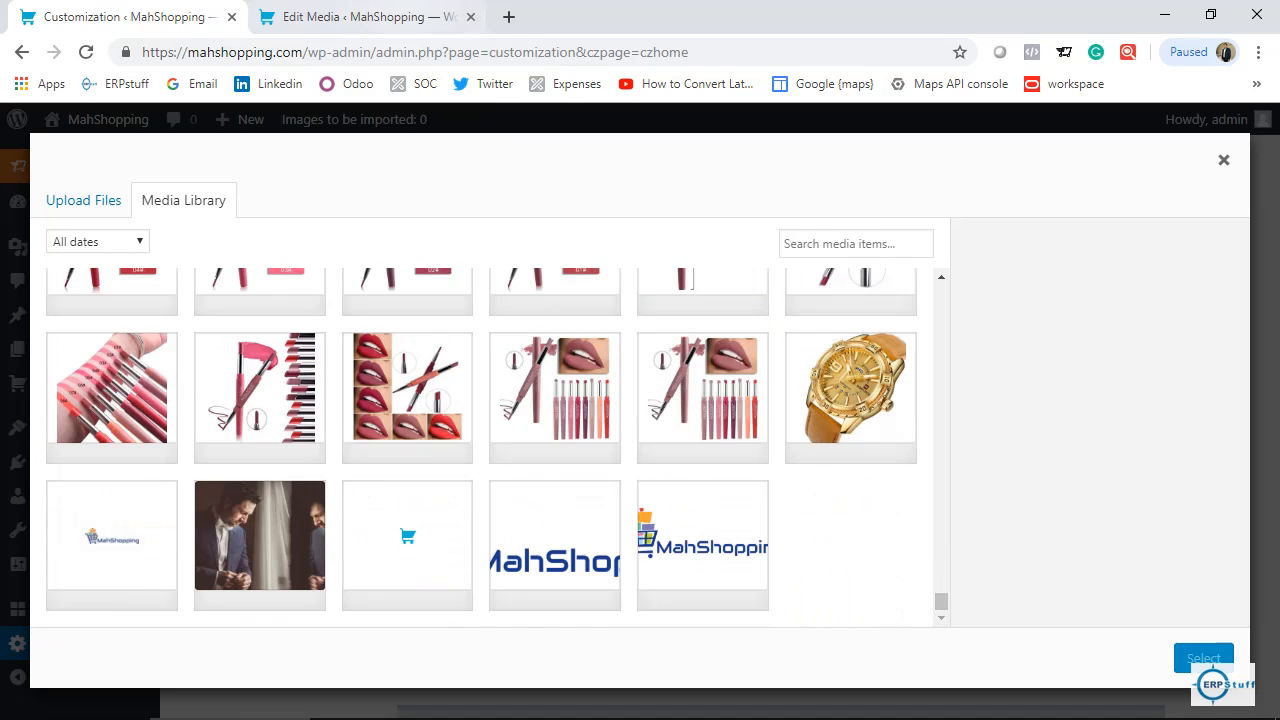
- Return to the cropped jar image's Edit Media page and update the media file
left_click(366, 17)
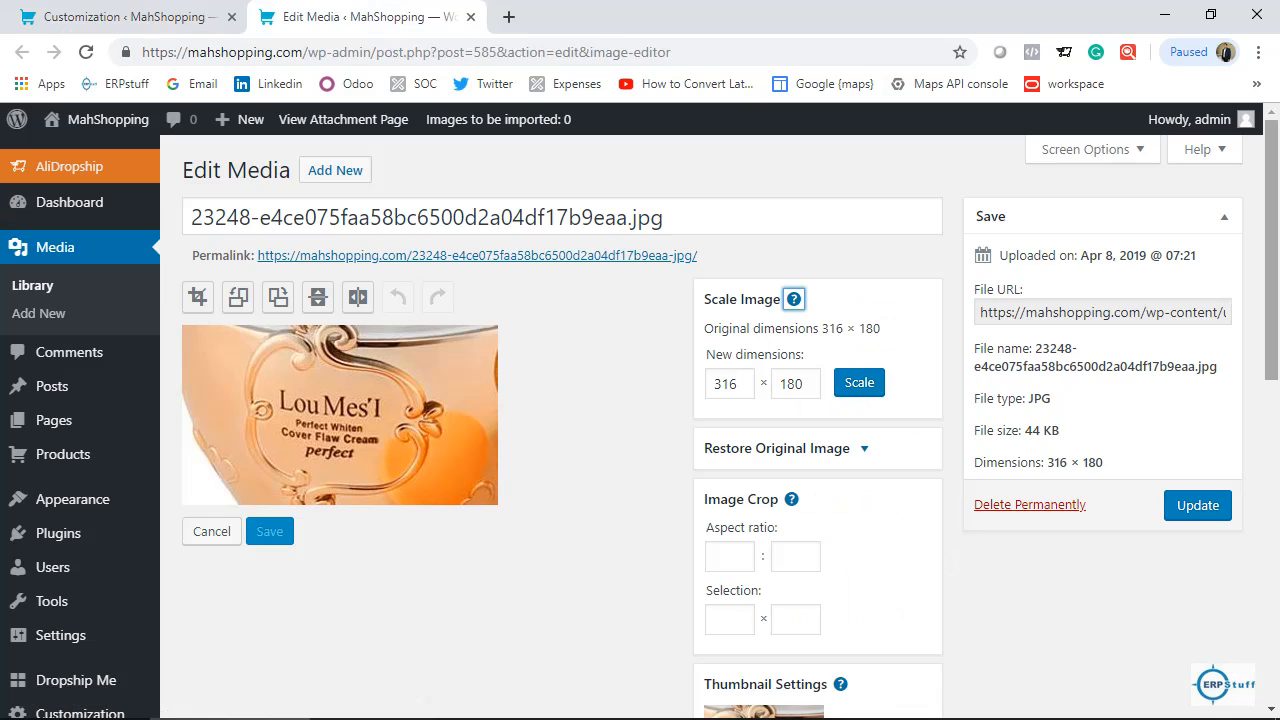
scroll(560, 420, "down", 3)
scroll(560, 420, "up", 2)
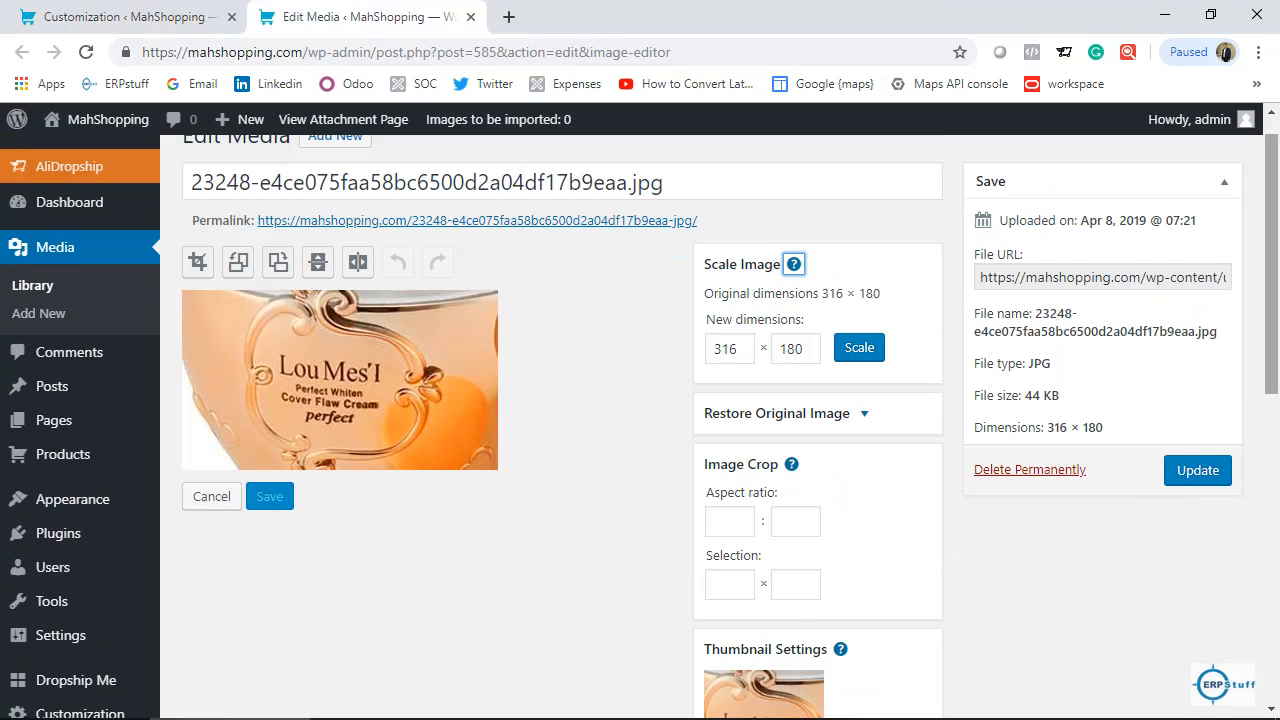
left_click(1198, 470)
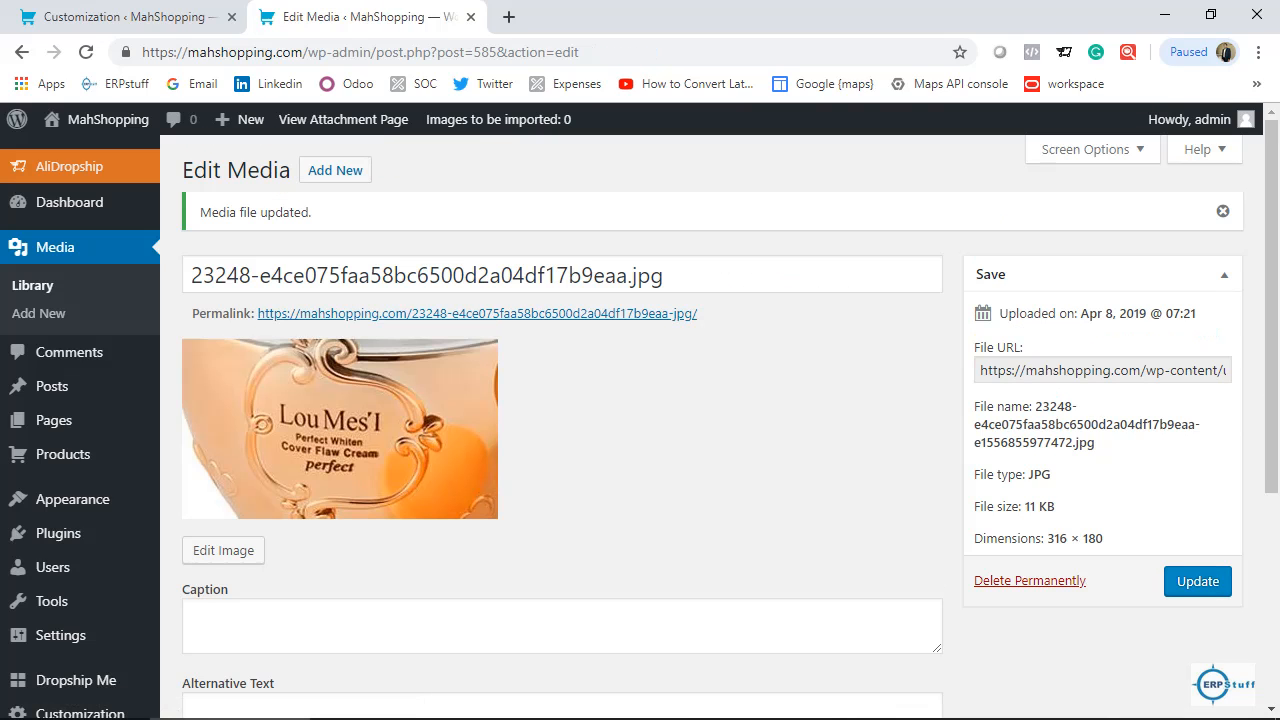
left_click(1198, 581)
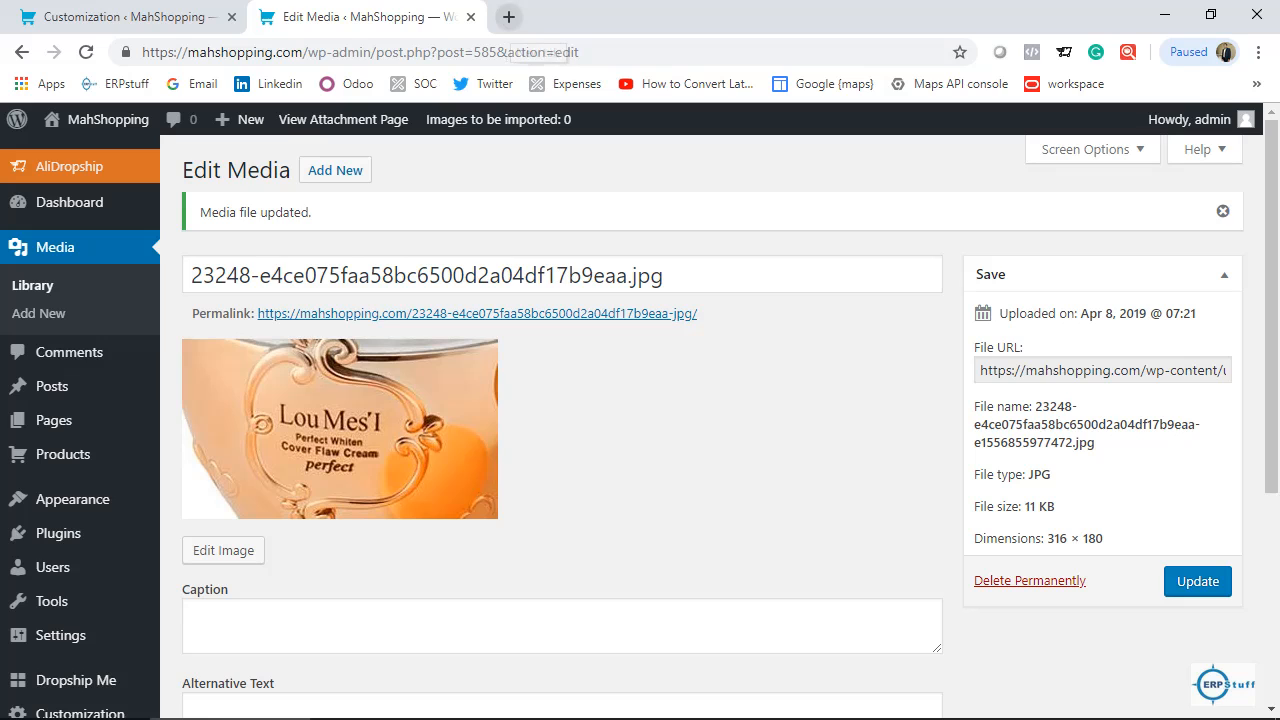
- Open mahshopping.com in a new browser tab to view the store's home page
left_click(509, 17)
type("mah")
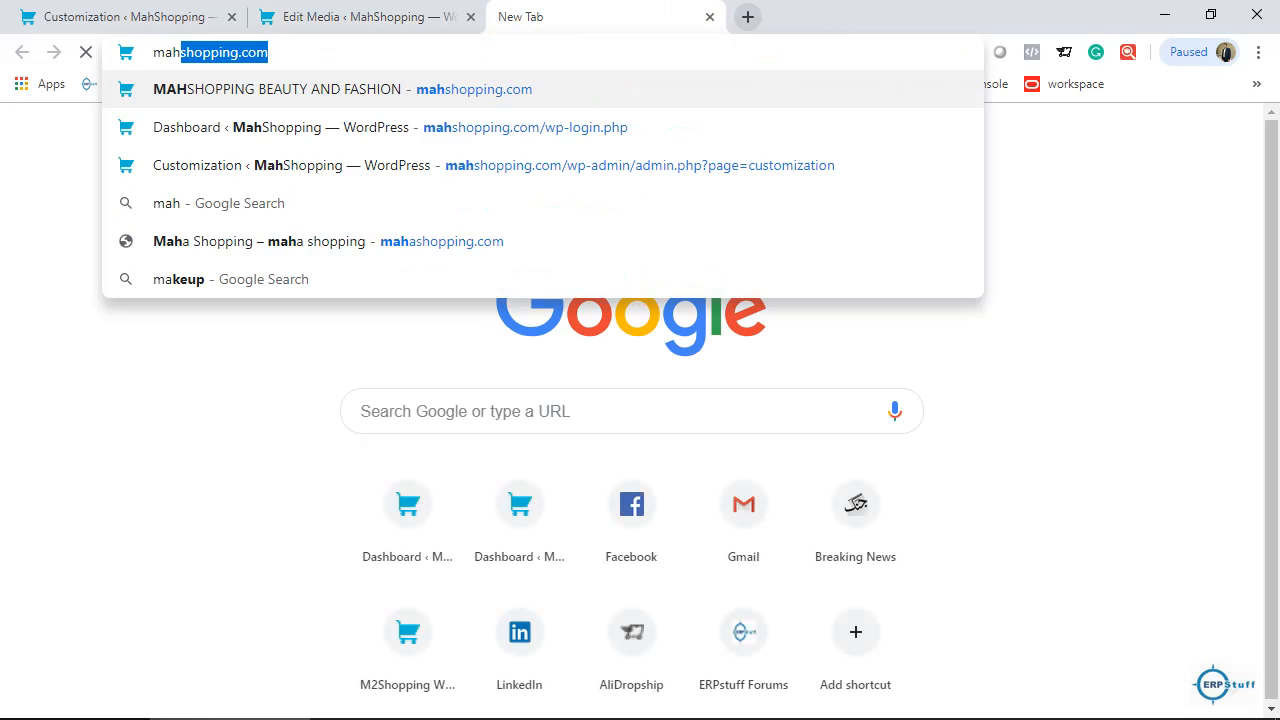
key("Return")
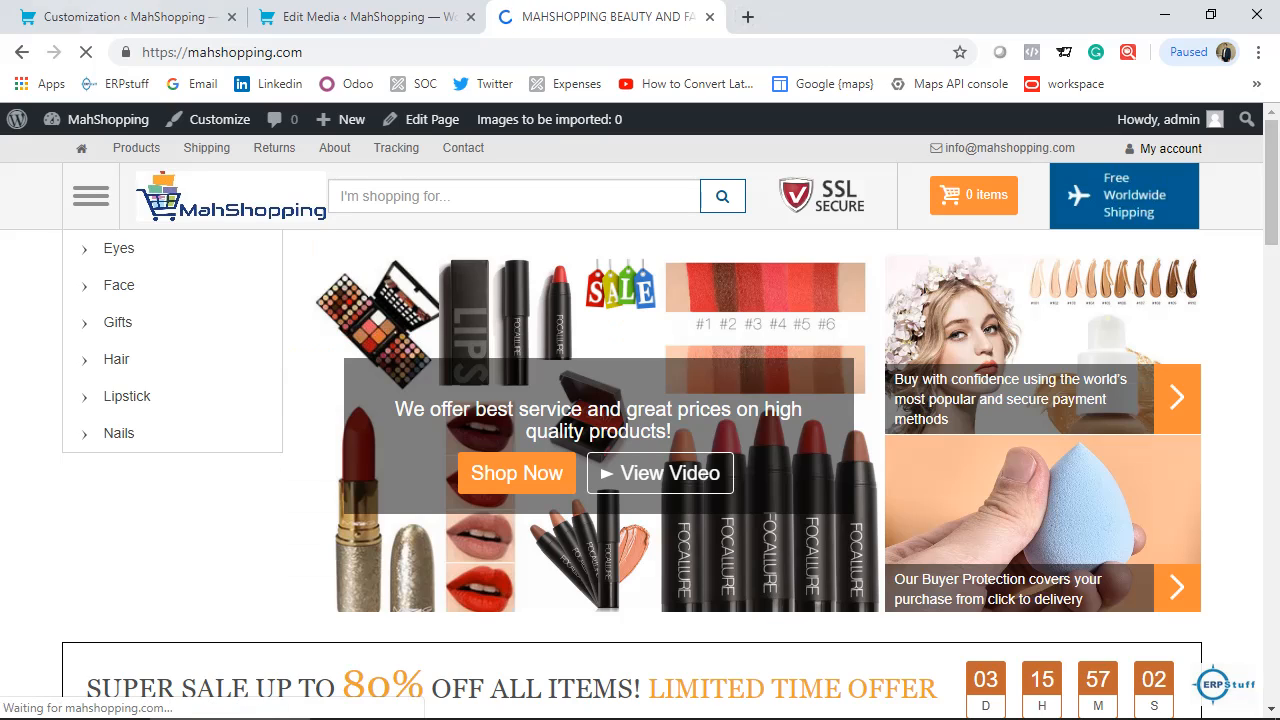
- Find the orange jar image labelled "02/Skin color" in the Customization page's media library and select it
left_click(120, 17)
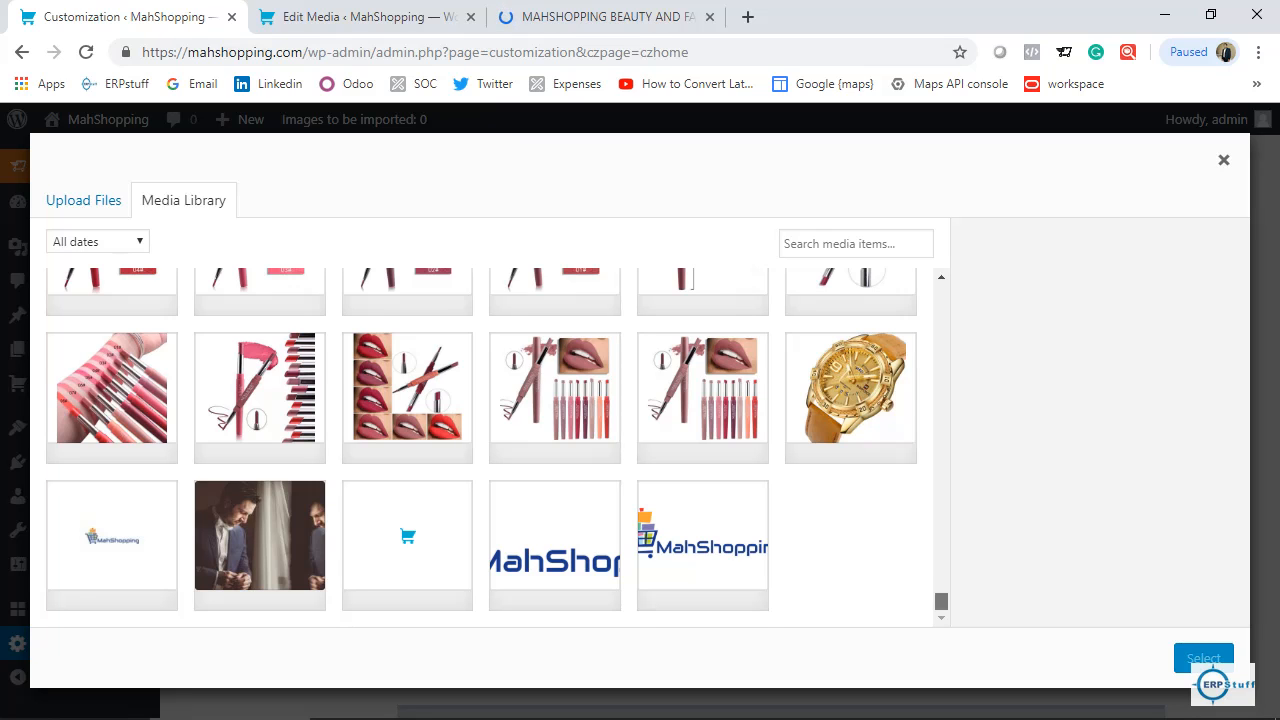
scroll(480, 450, "down", 5)
scroll(480, 448, "down", 10)
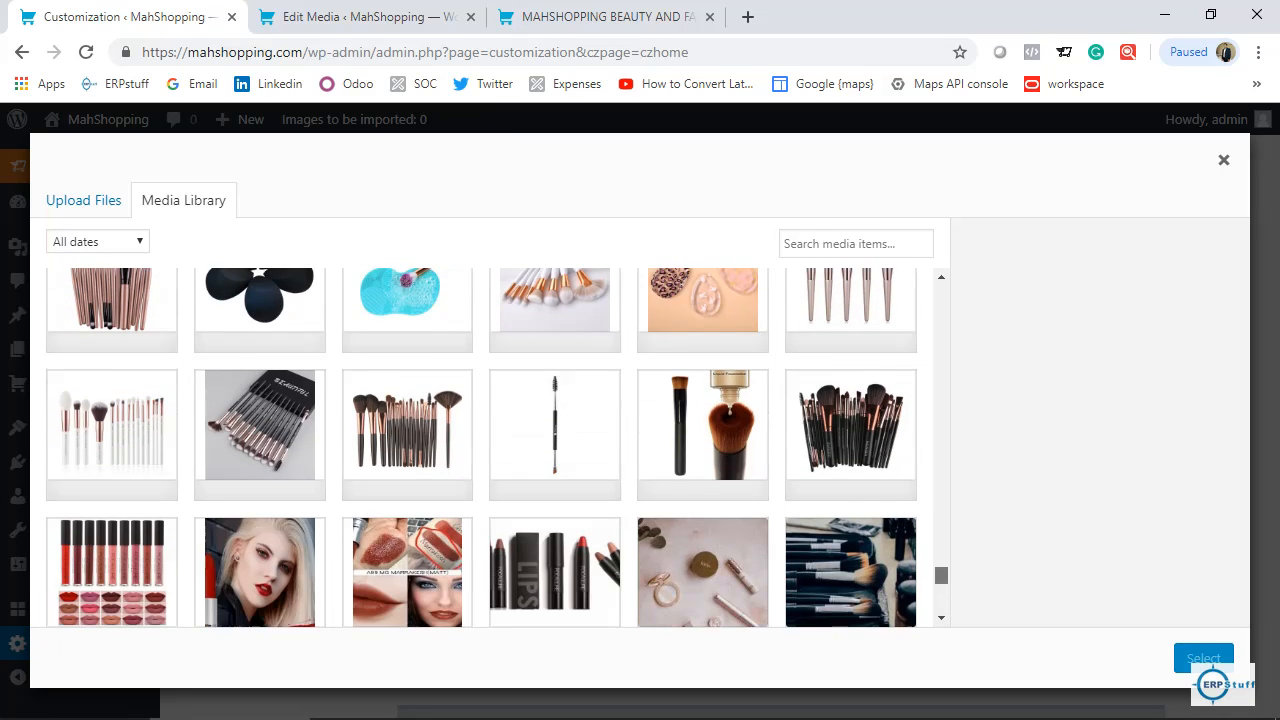
scroll(480, 448, "down", 10)
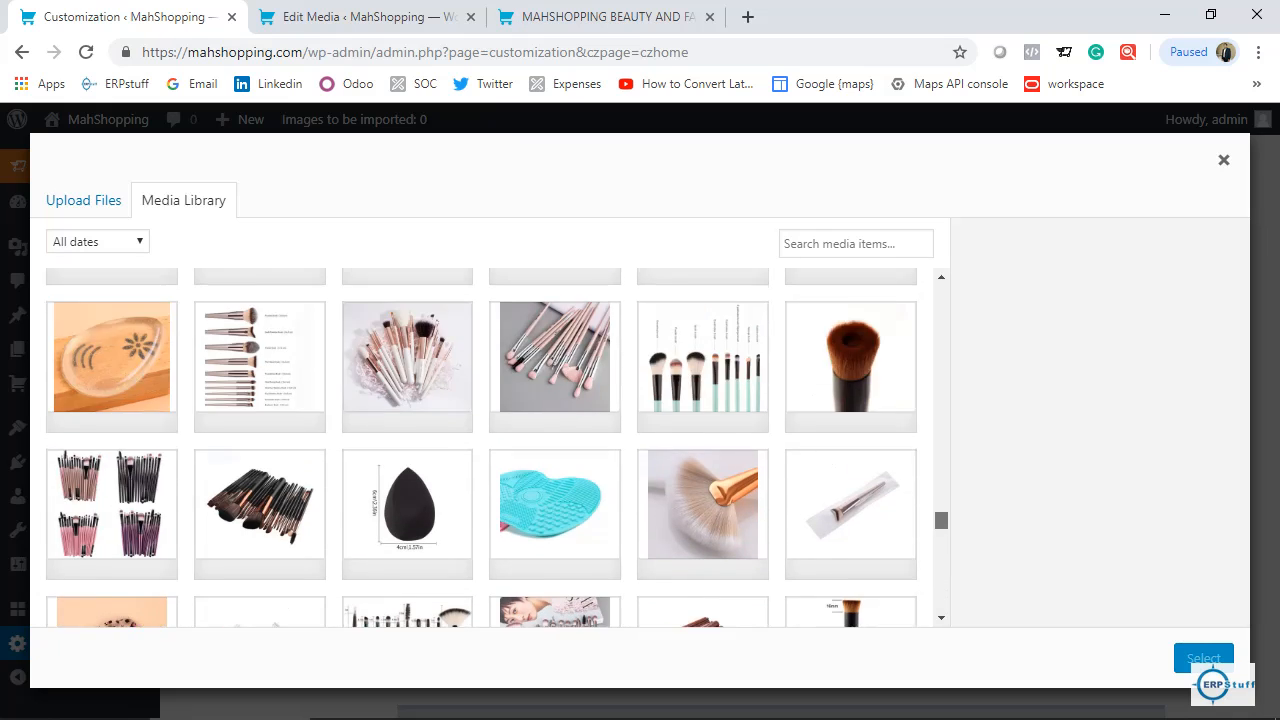
scroll(480, 448, "down", 10)
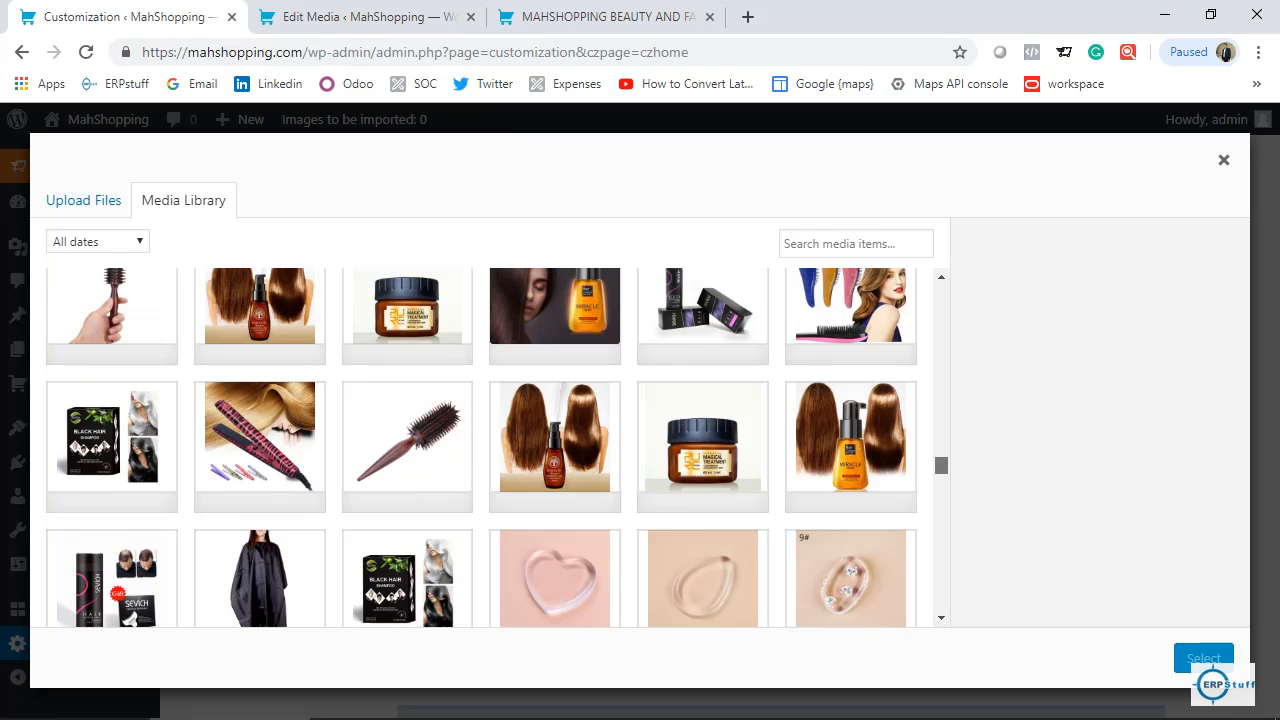
scroll(480, 448, "down", 10)
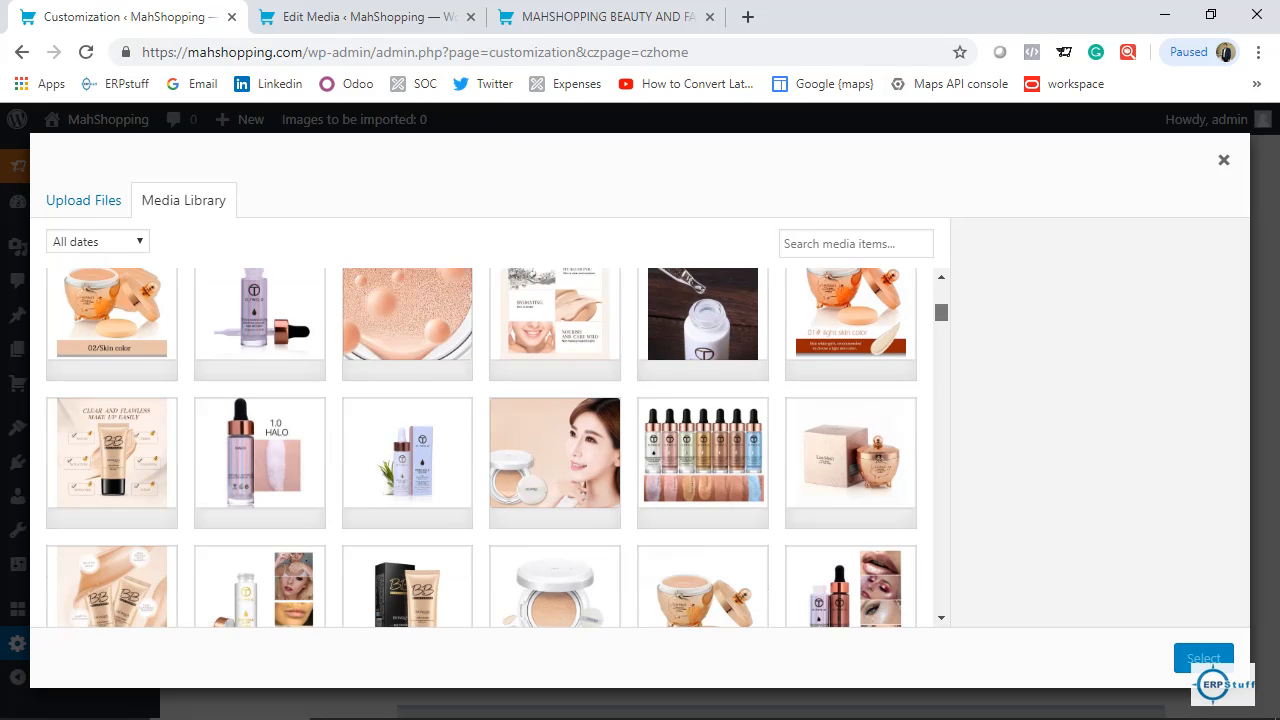
scroll(497, 448, "up", 1)
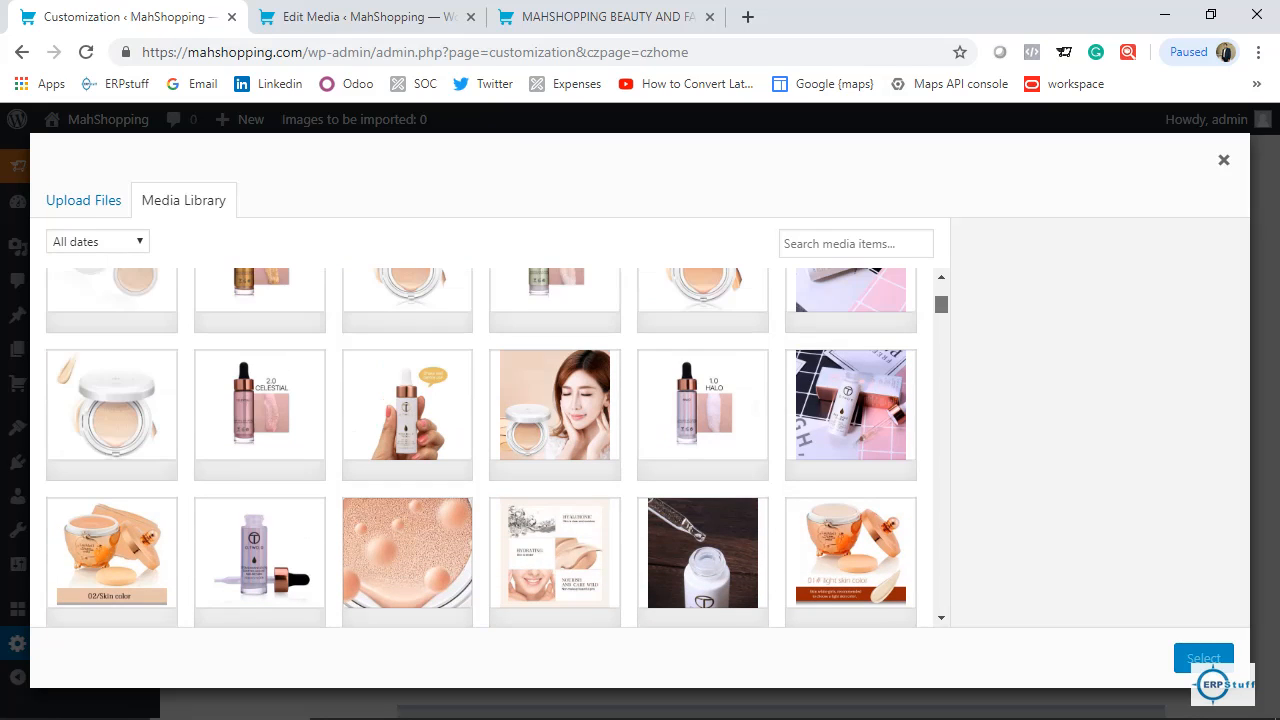
scroll(497, 448, "up", 4)
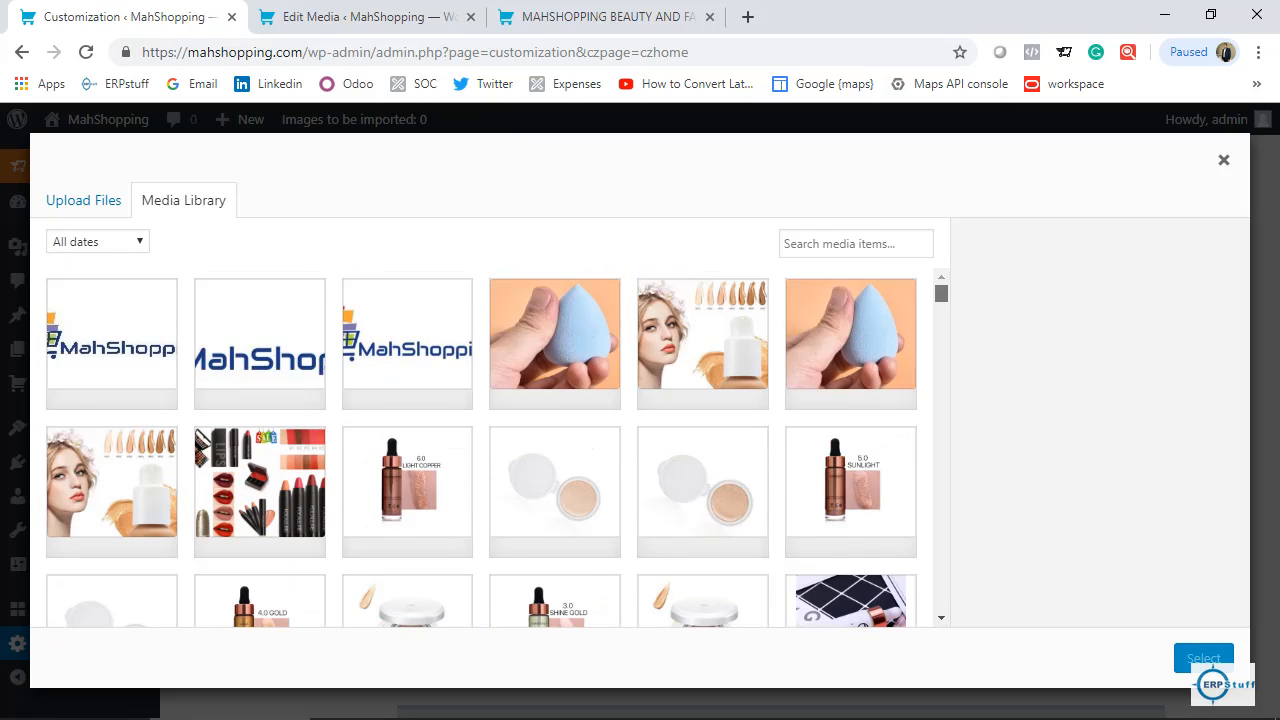
scroll(497, 448, "down", 3)
scroll(482, 448, "down", 3)
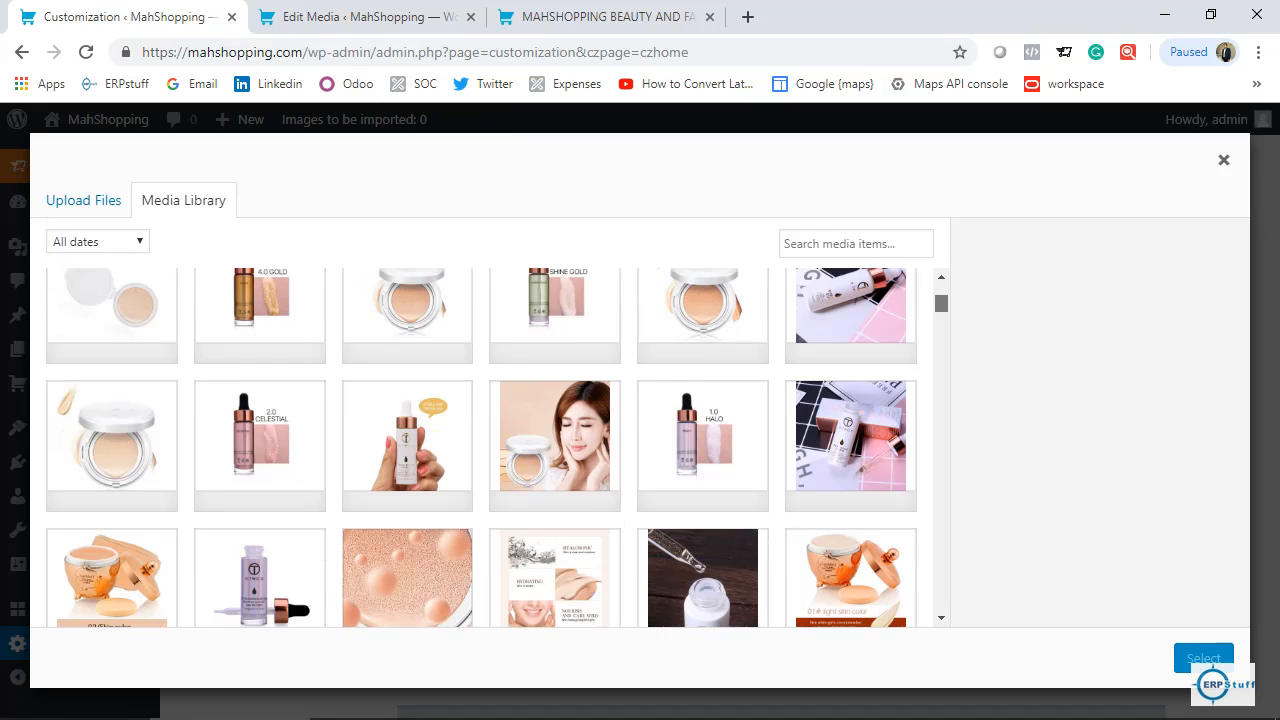
scroll(482, 448, "down", 2)
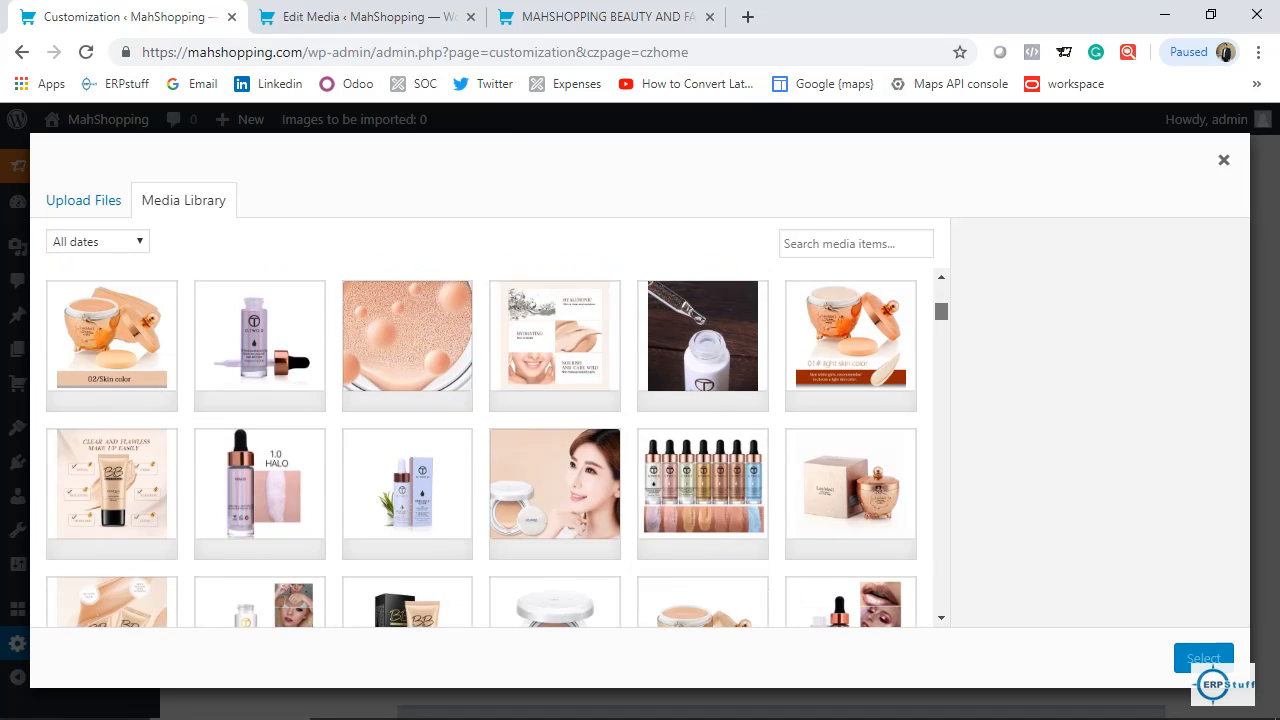
scroll(482, 448, "up", 2)
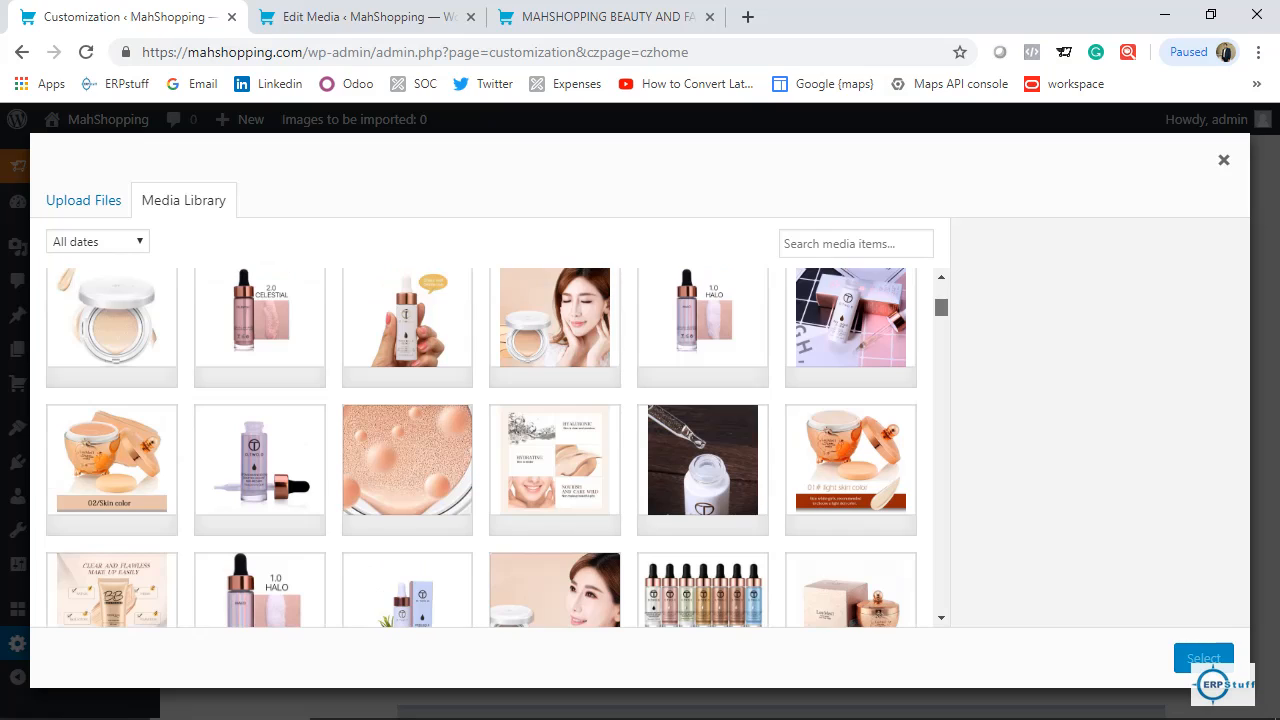
scroll(482, 448, "down", 1)
left_click(112, 408)
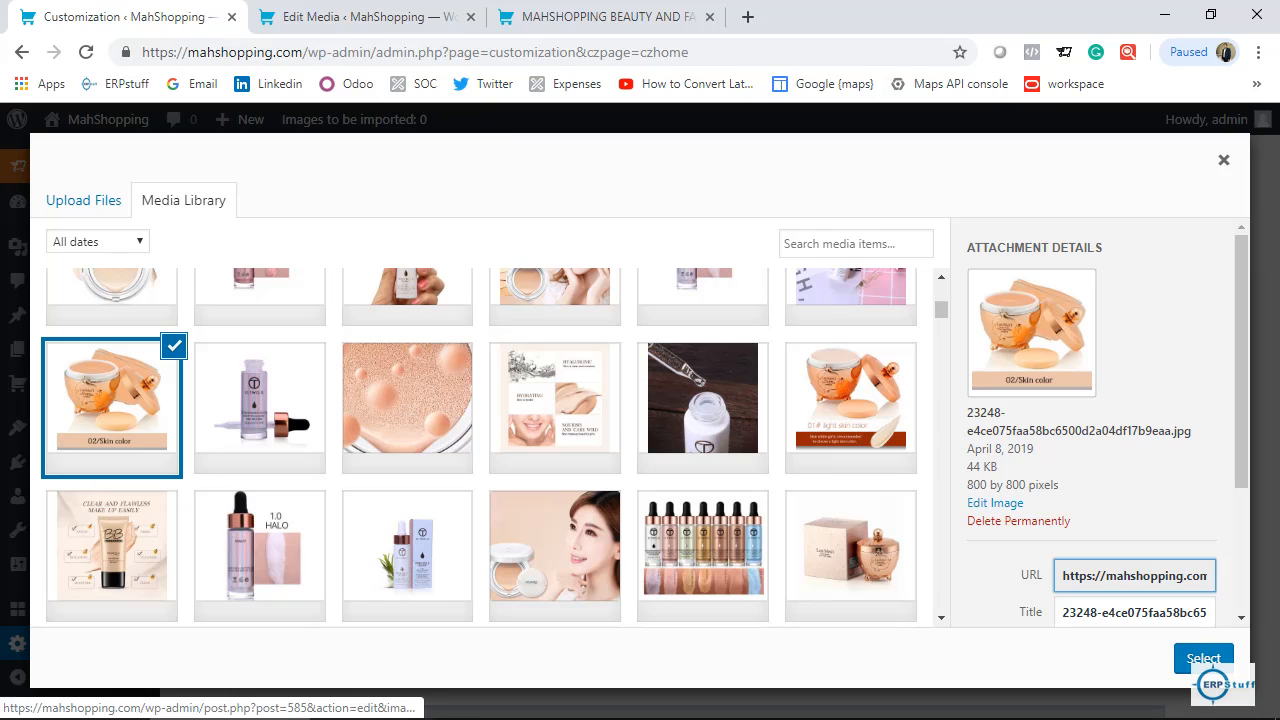
- Open the selected jar image for editing, leave the image editor without further edits, and update the media file
left_click(995, 503)
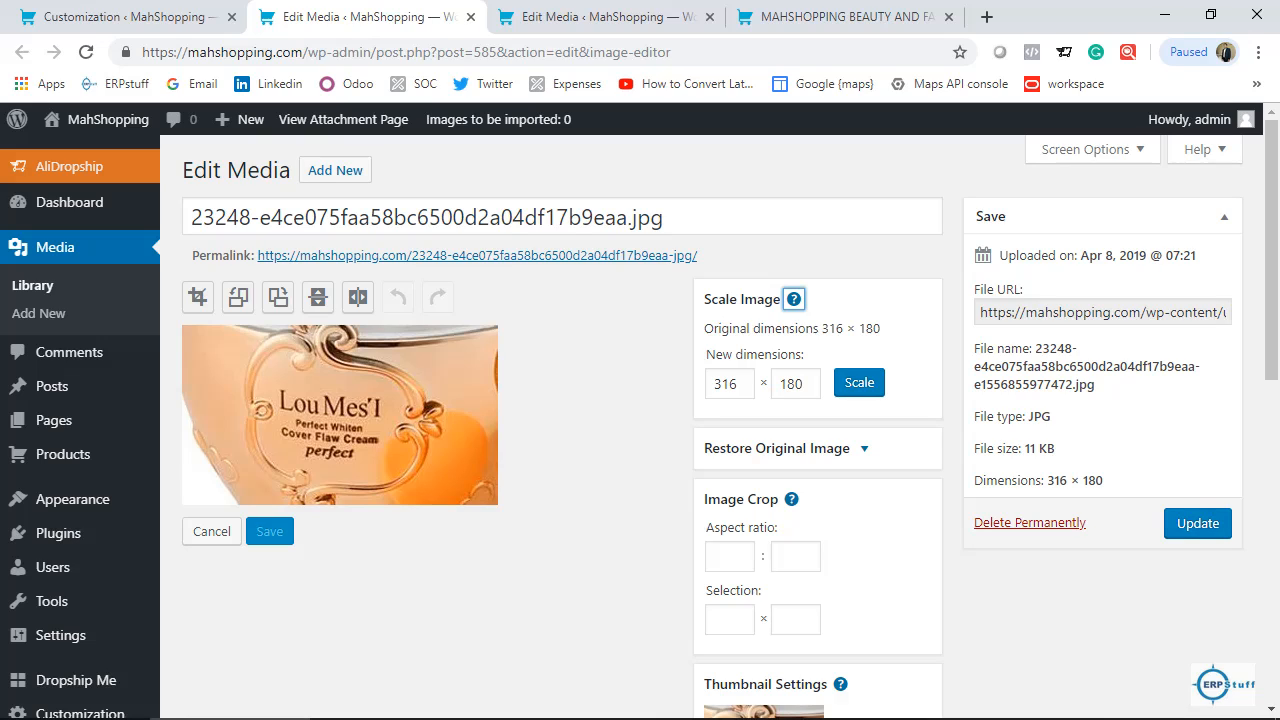
left_click(212, 531)
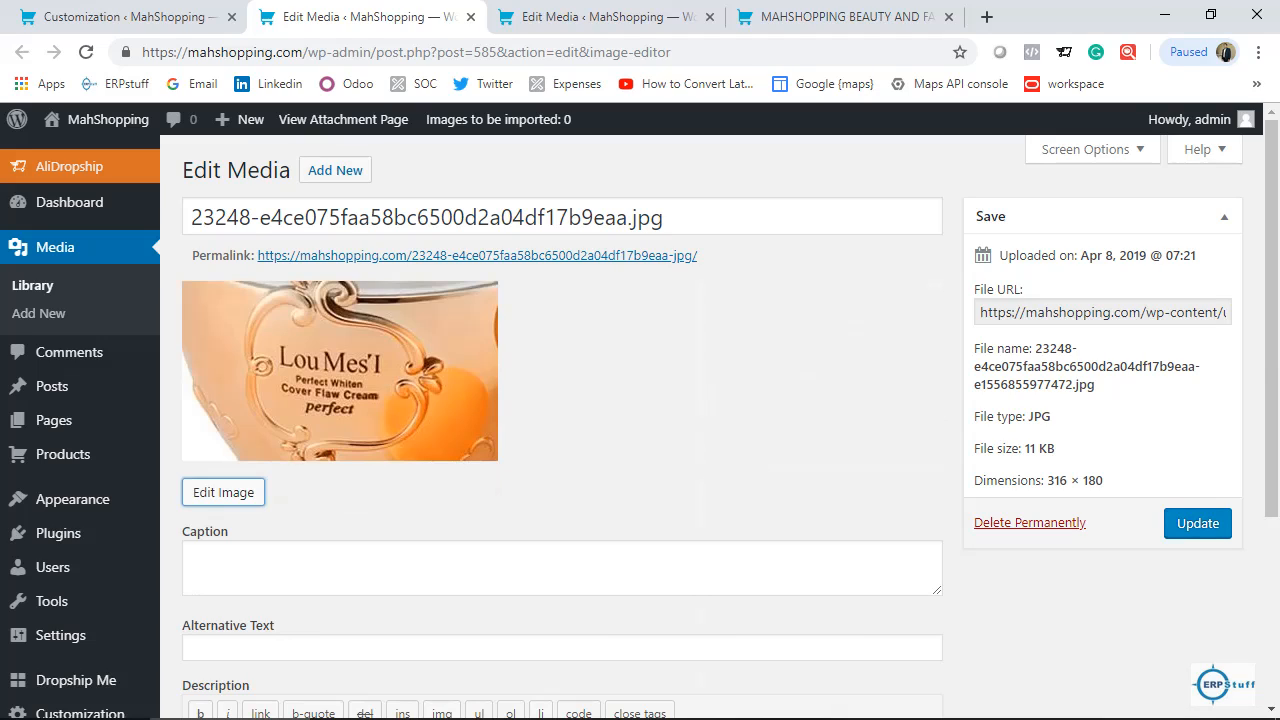
left_click(1198, 523)
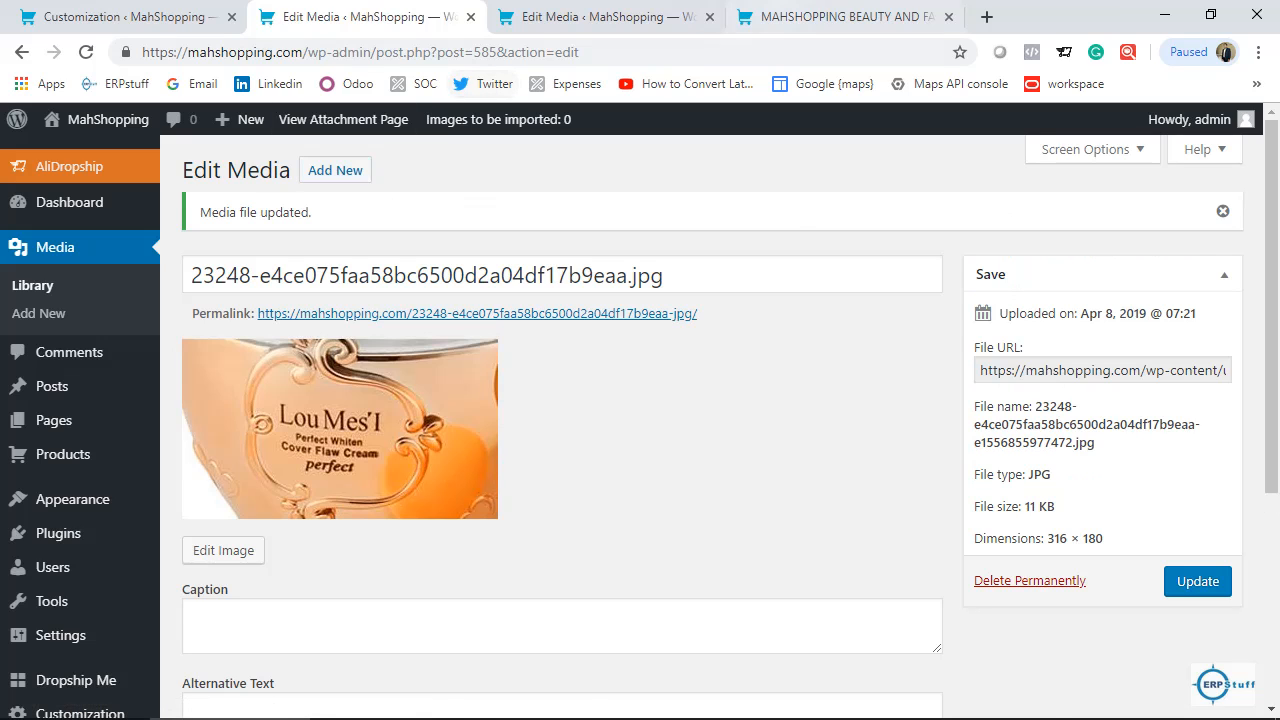
- Reload the store's home page to check its bottom right image, and return to the Customization page's media library
left_click(810, 16)
mouse_move(100, 119)
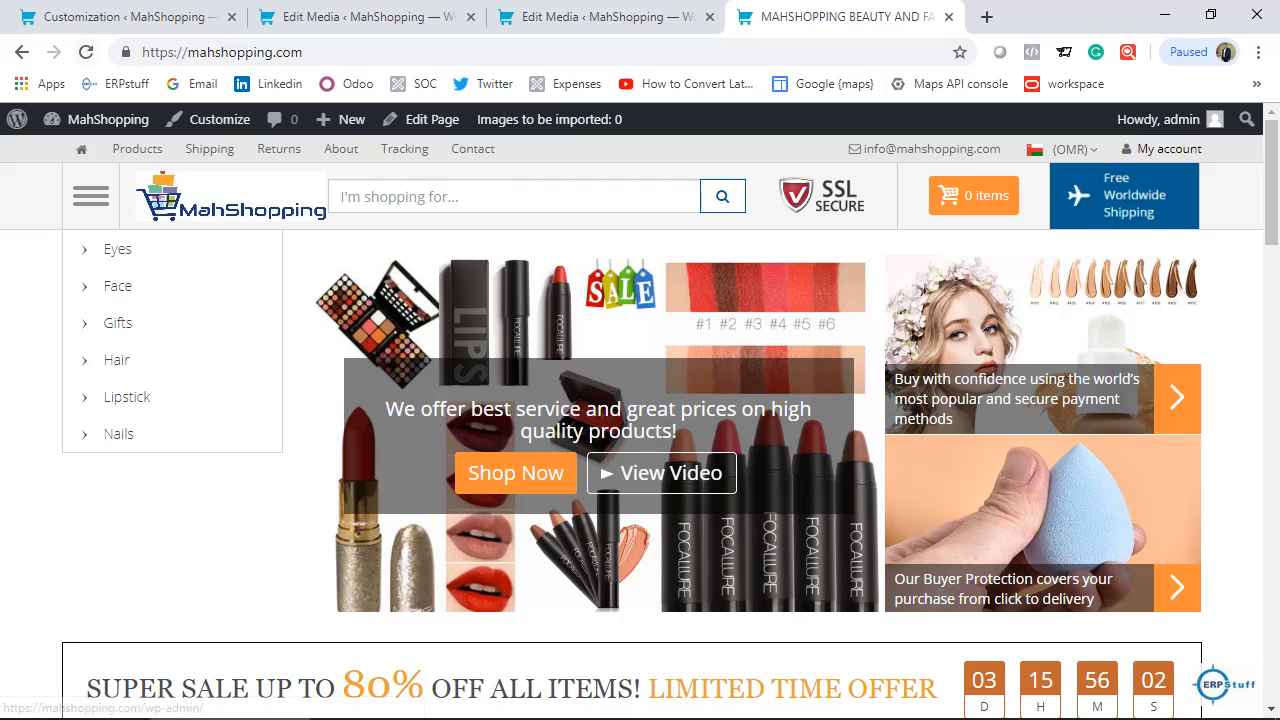
left_click(86, 52)
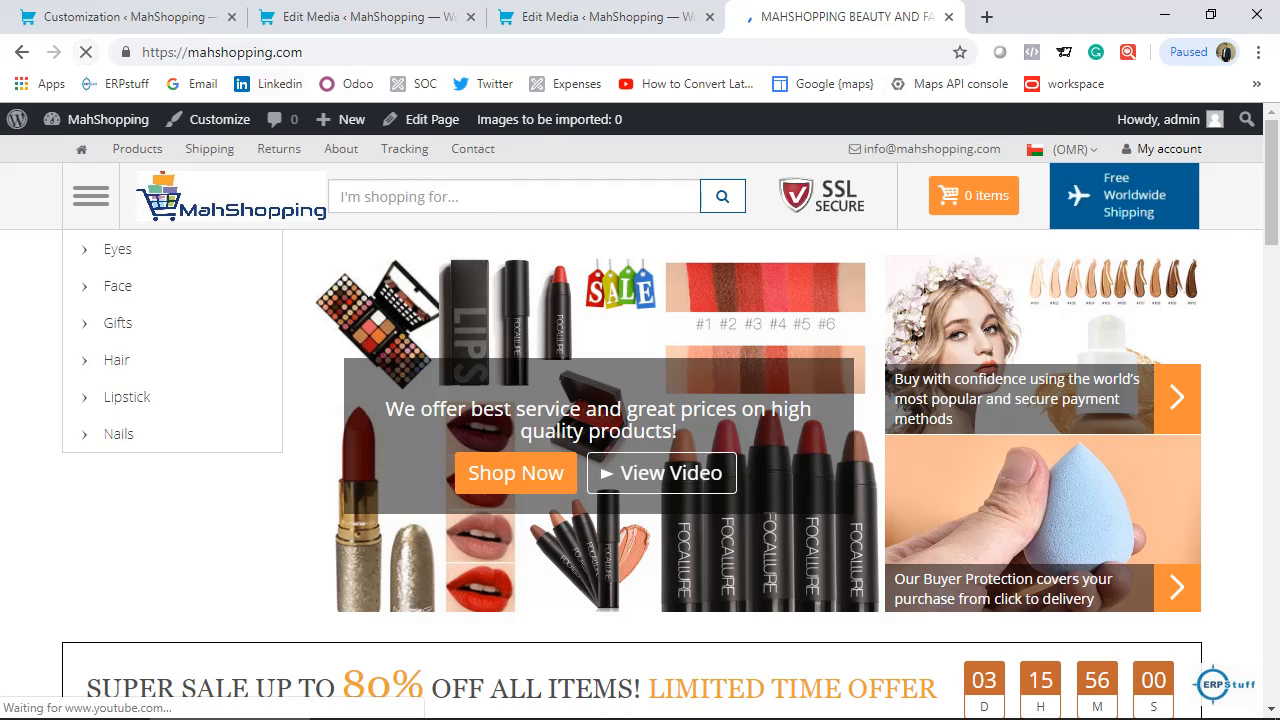
left_click(312, 52)
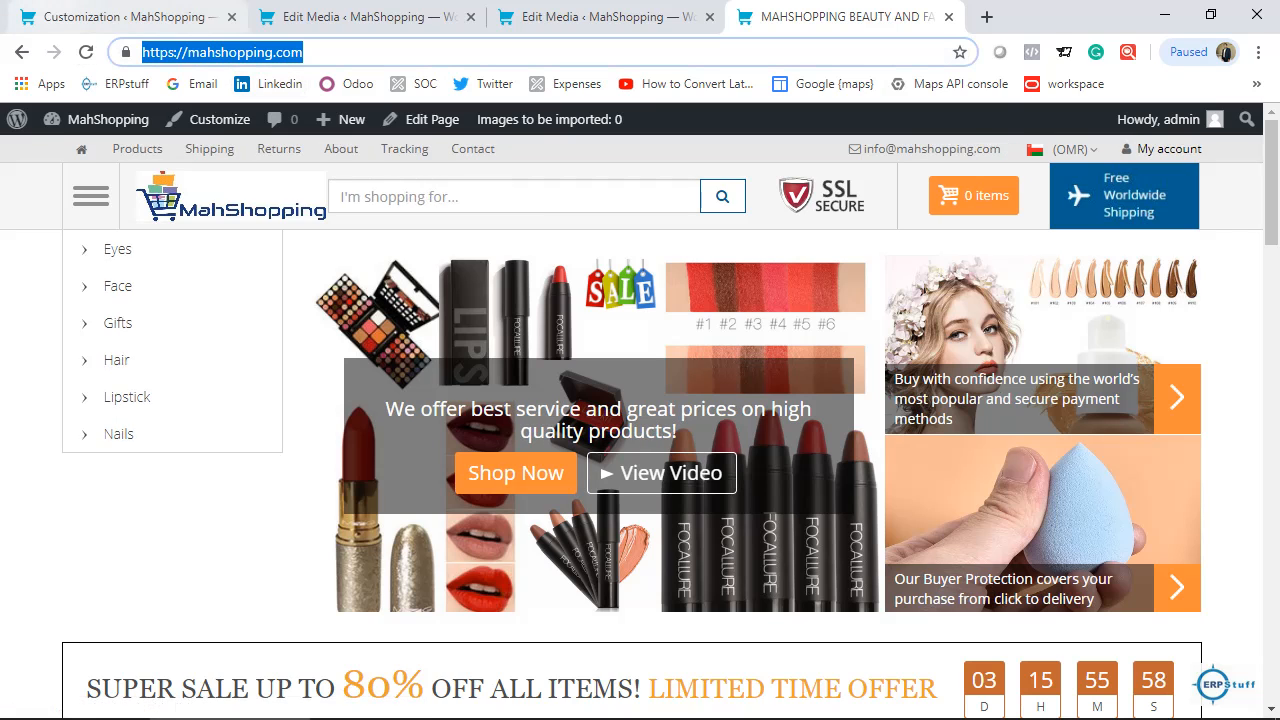
left_click(120, 16)
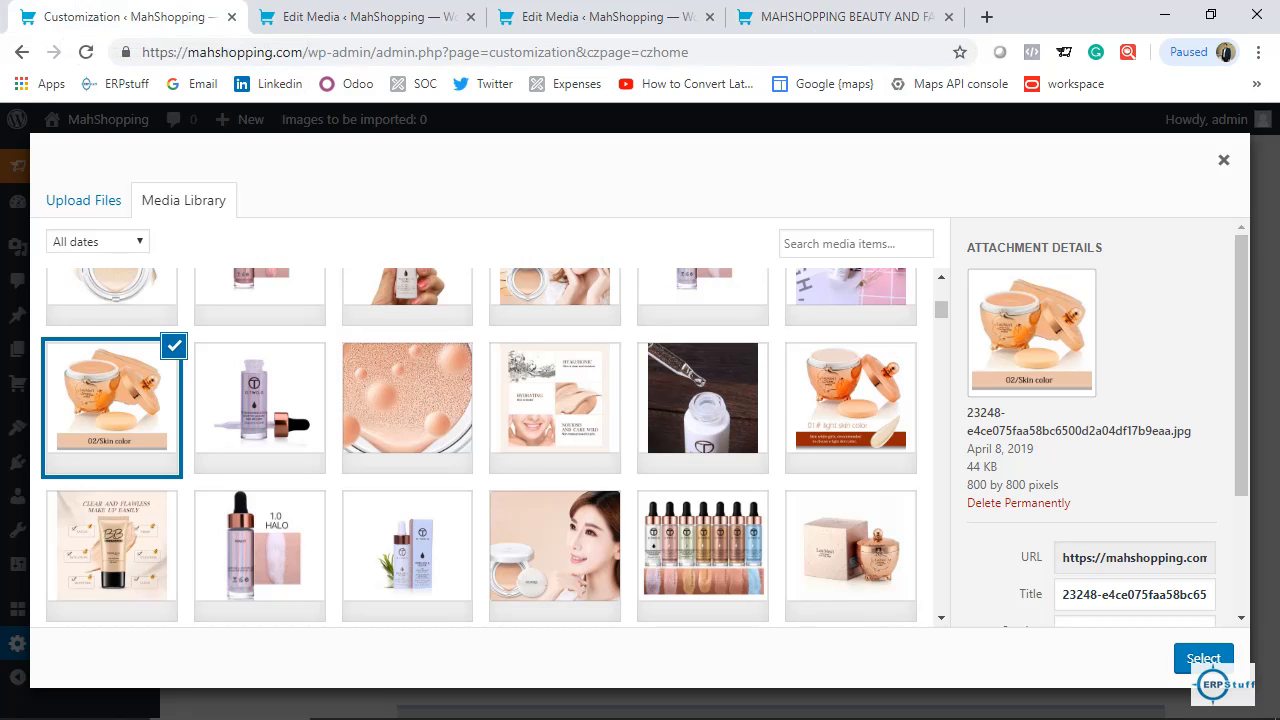
- Close the media library, refresh the Customization page, and reopen the library for the home page's bottom right image
left_click(1224, 160)
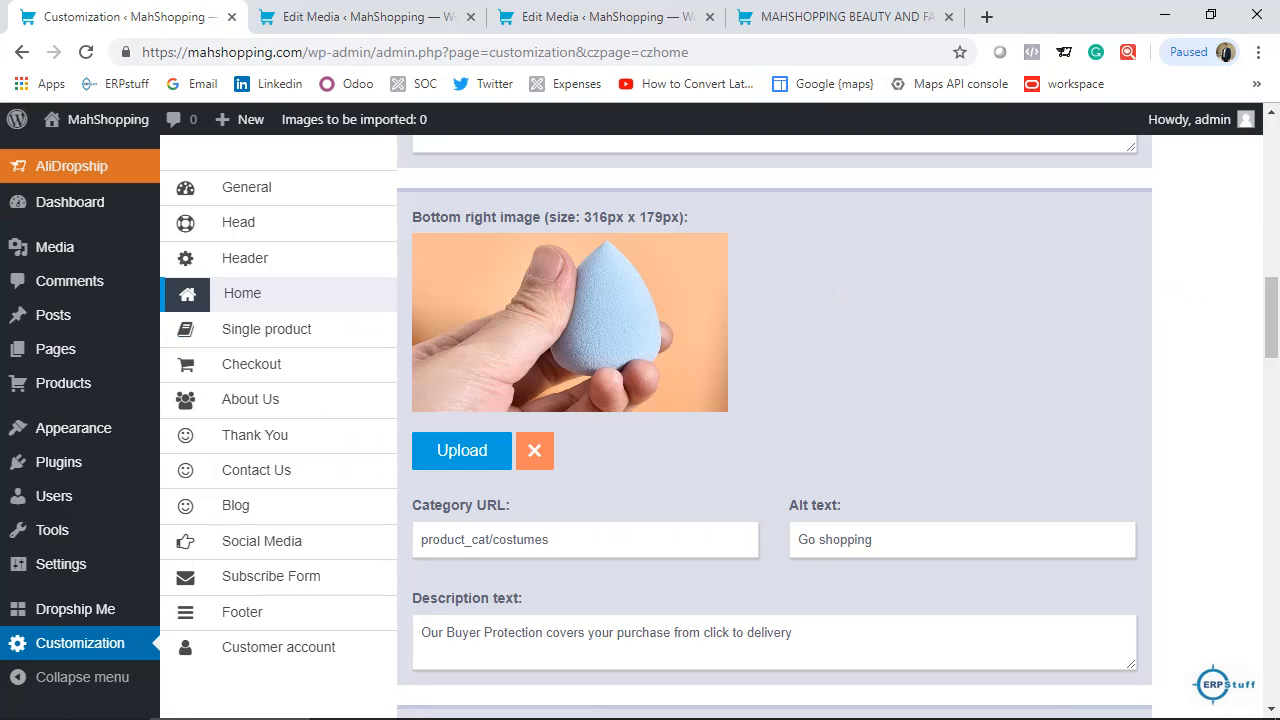
left_click(86, 52)
left_click(462, 451)
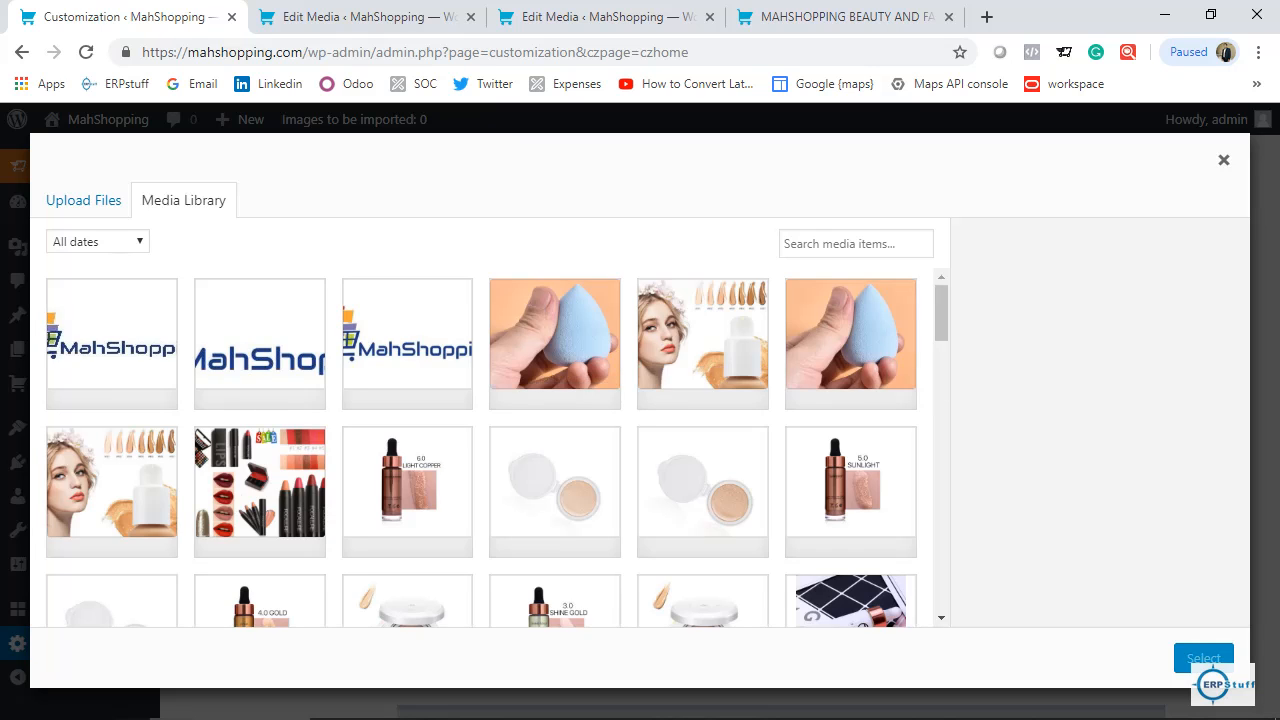
- Find the cropped orange "Lou Mes'l" jar image in the media library and use it as the bottom right image
scroll(490, 448, "down", 4)
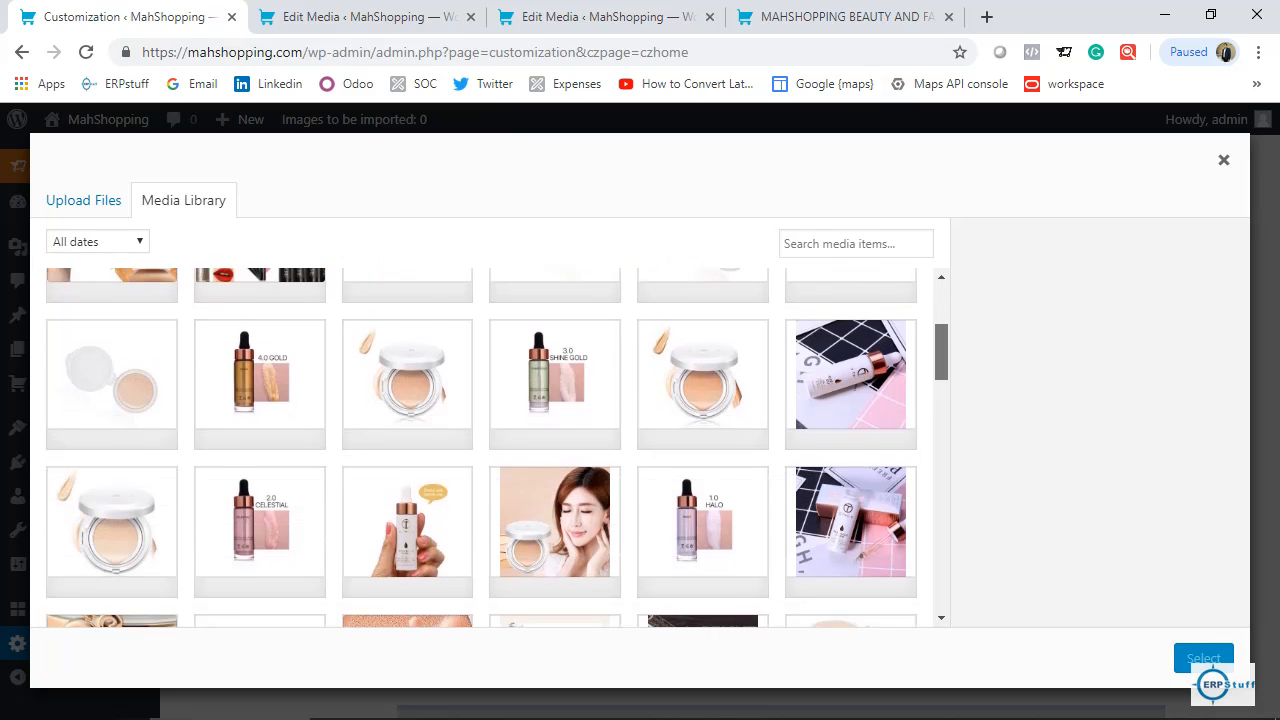
scroll(490, 448, "down", 1)
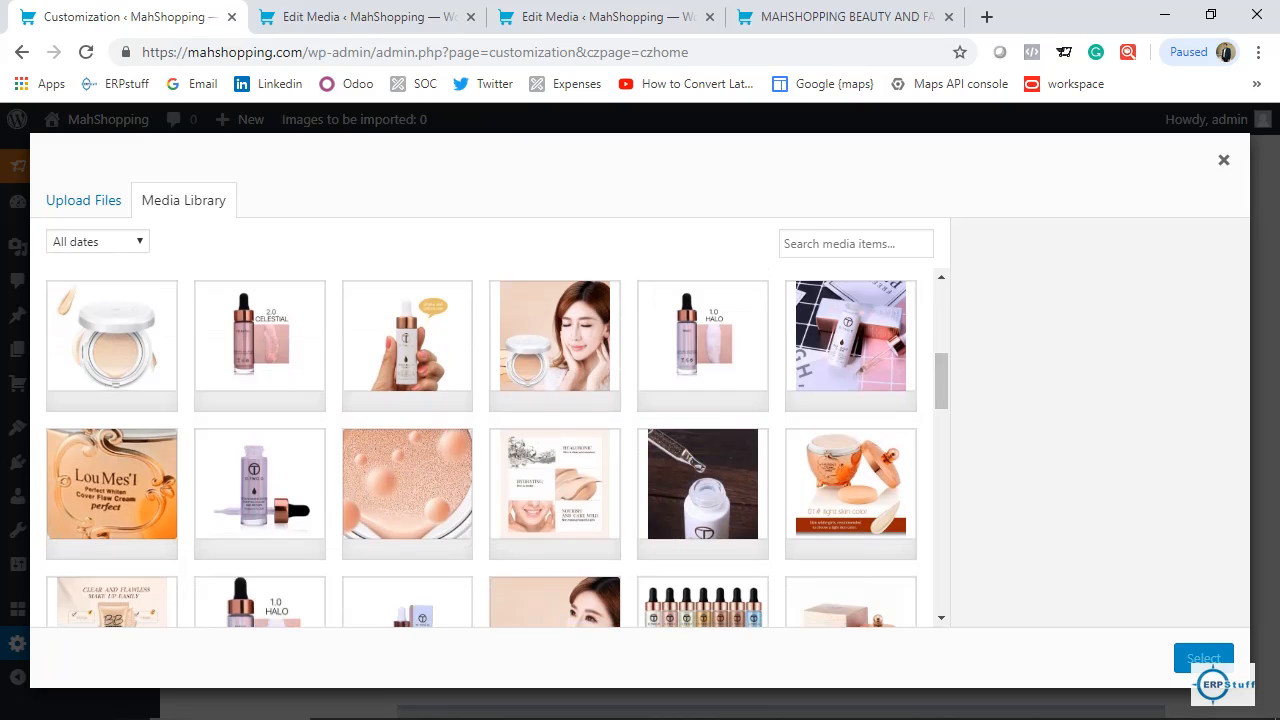
left_click(112, 486)
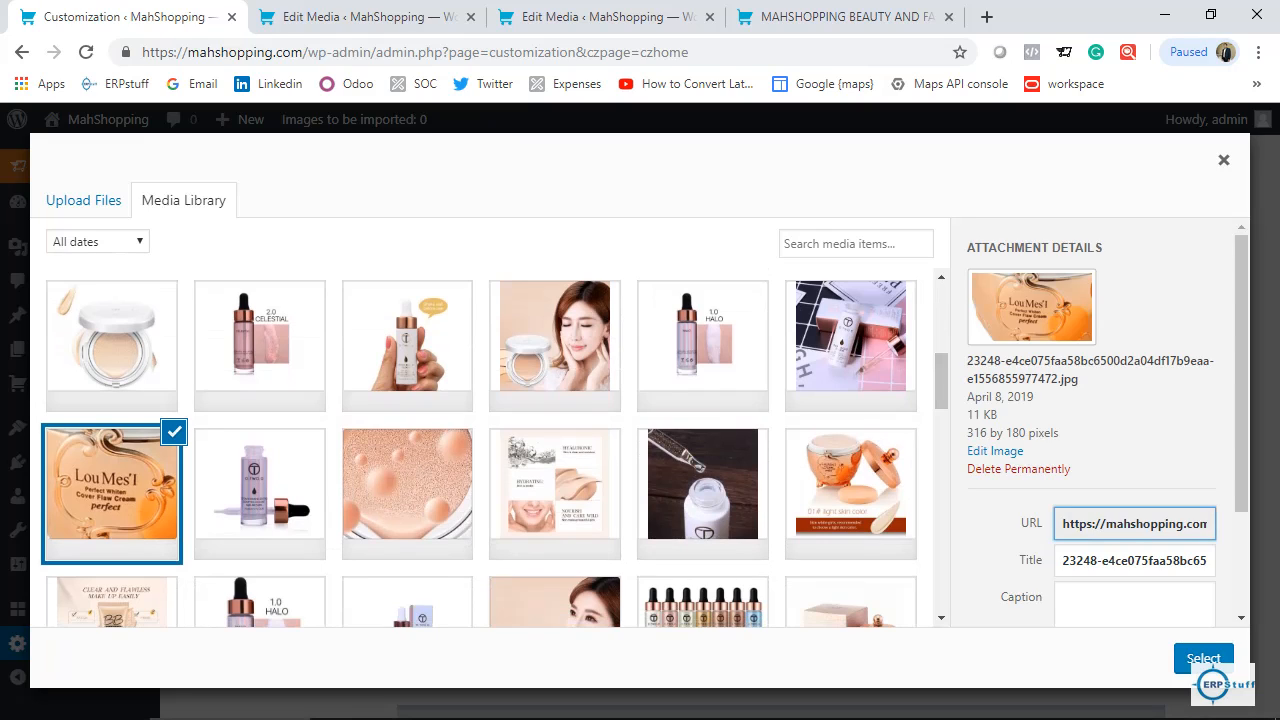
left_click(1203, 658)
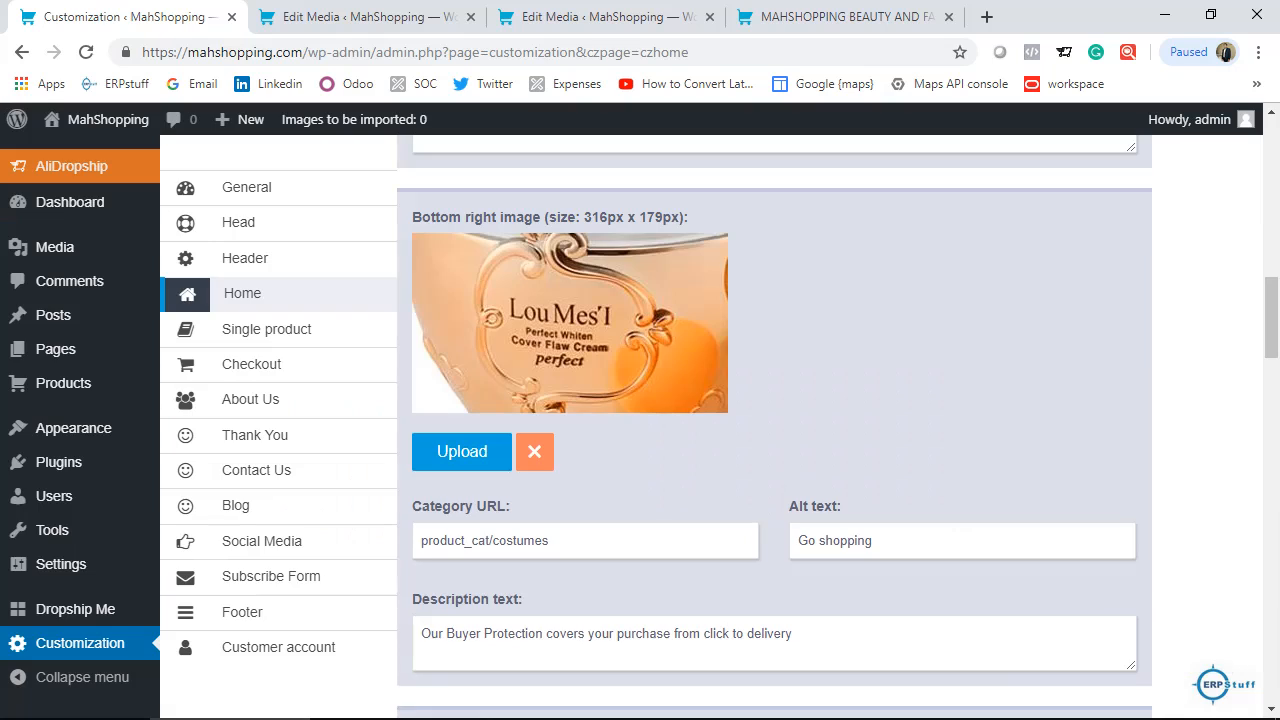
- Save the Home customization settings and reload the store's home page to check the bottom right image
scroll(774, 426, "down", 15)
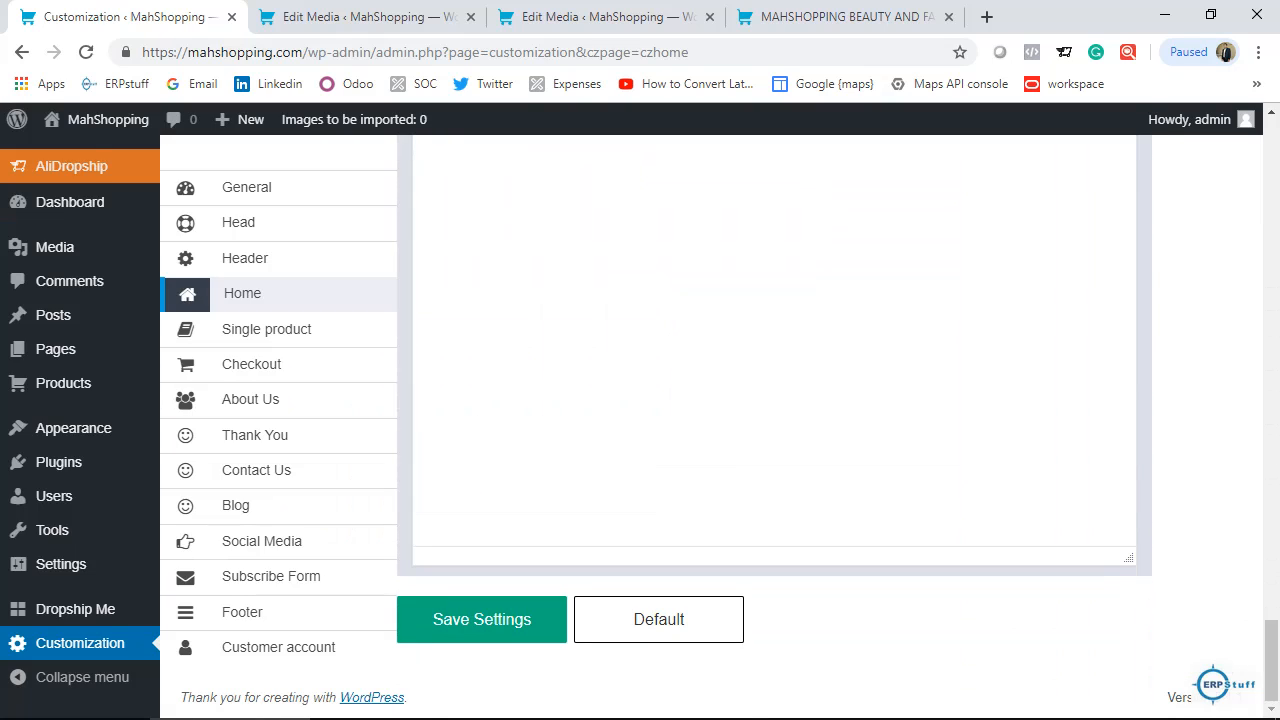
left_click(482, 620)
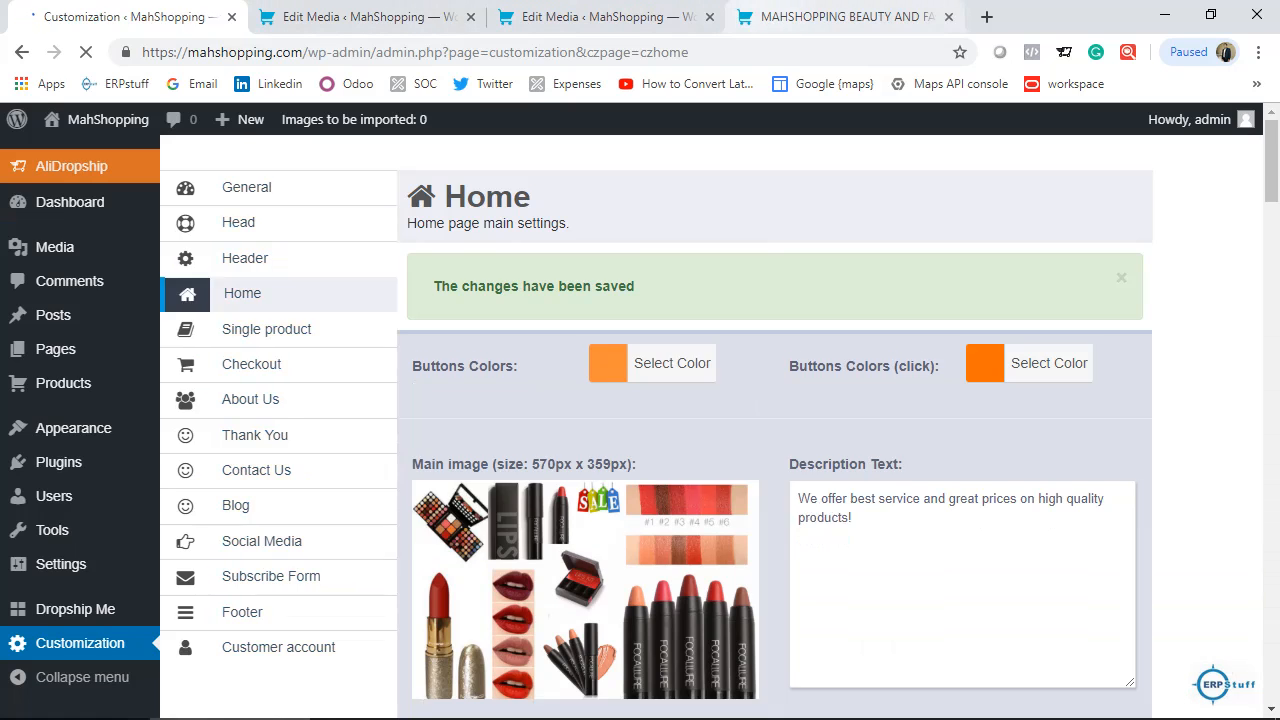
left_click(846, 17)
key("F5")
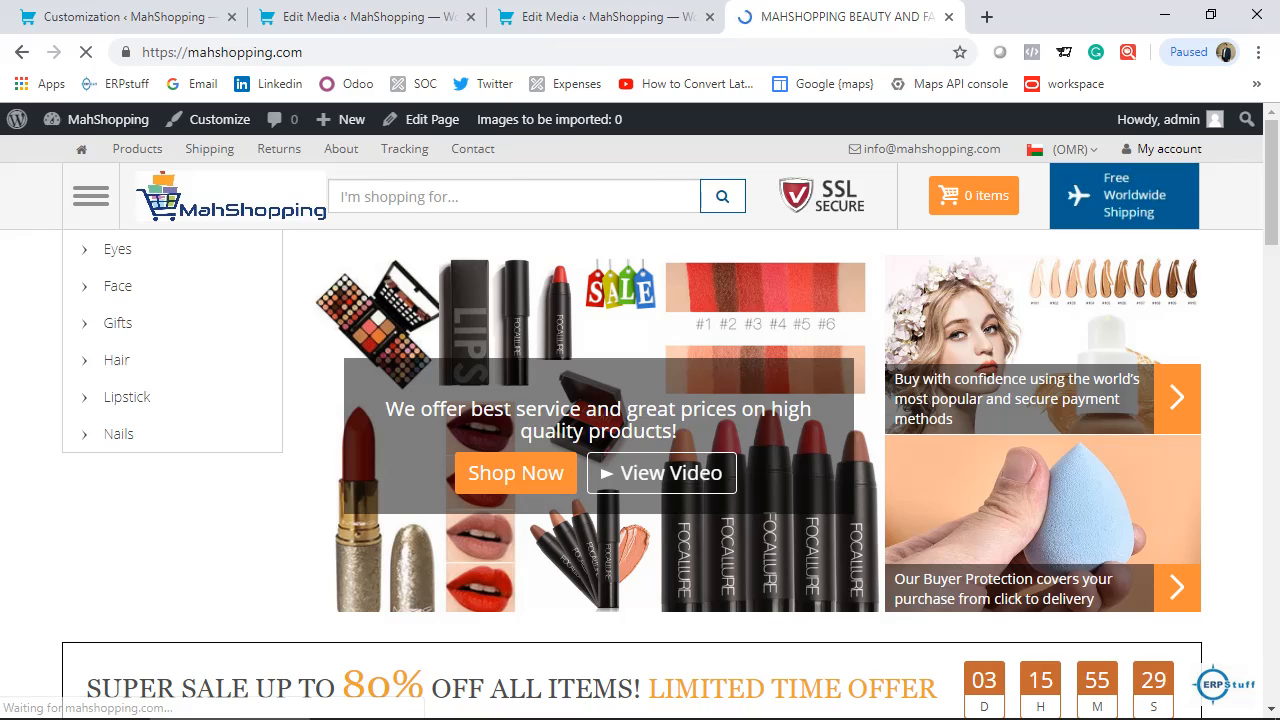